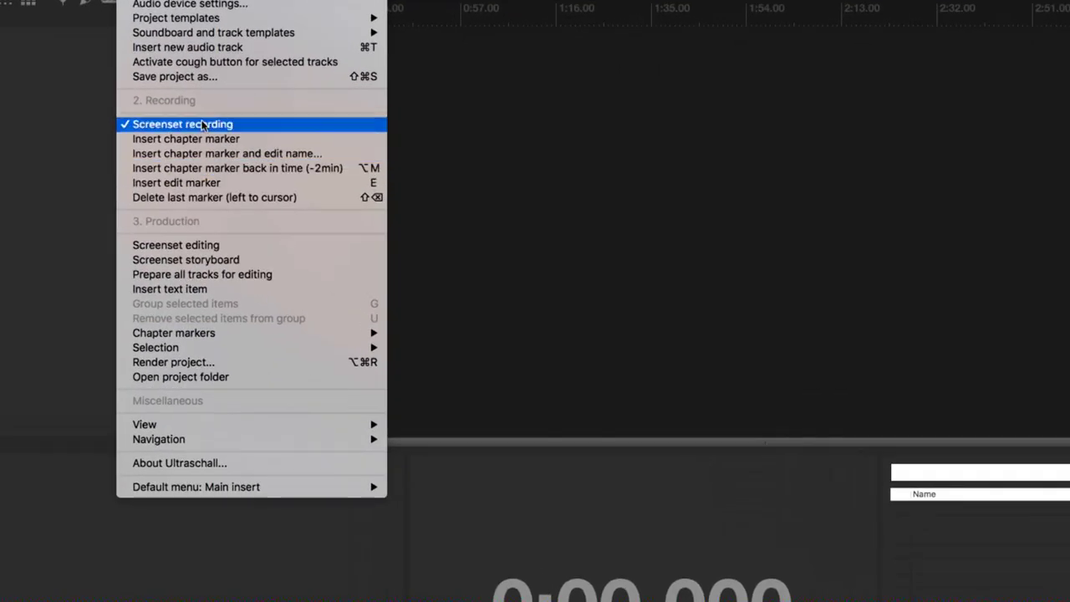
Step: Insert a new audio track and set its input to mono Input 3 (H6)
mouse_move(130, 33)
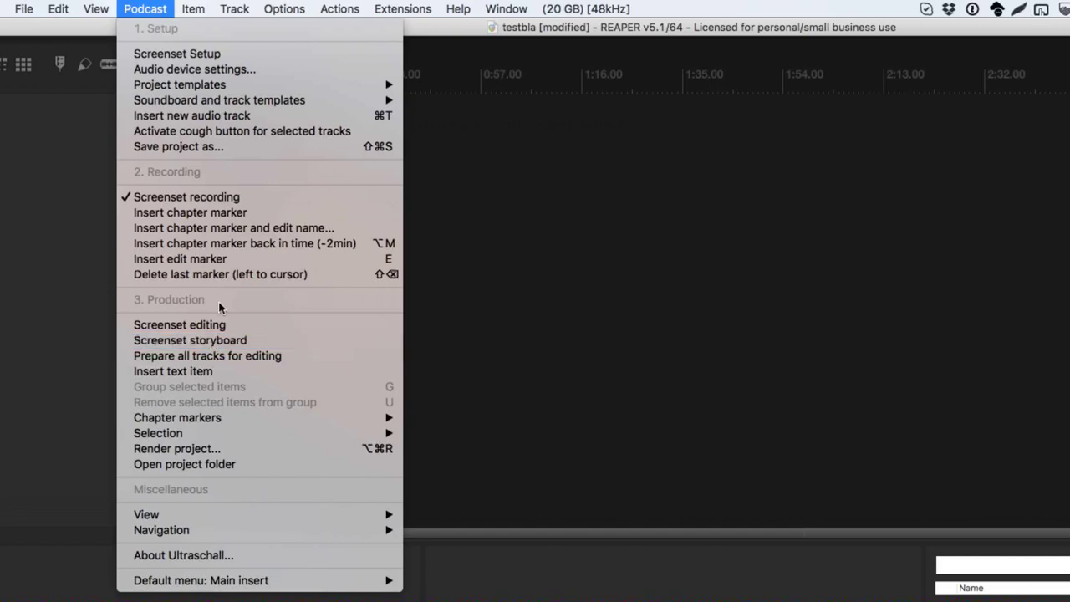
mouse_move(197, 86)
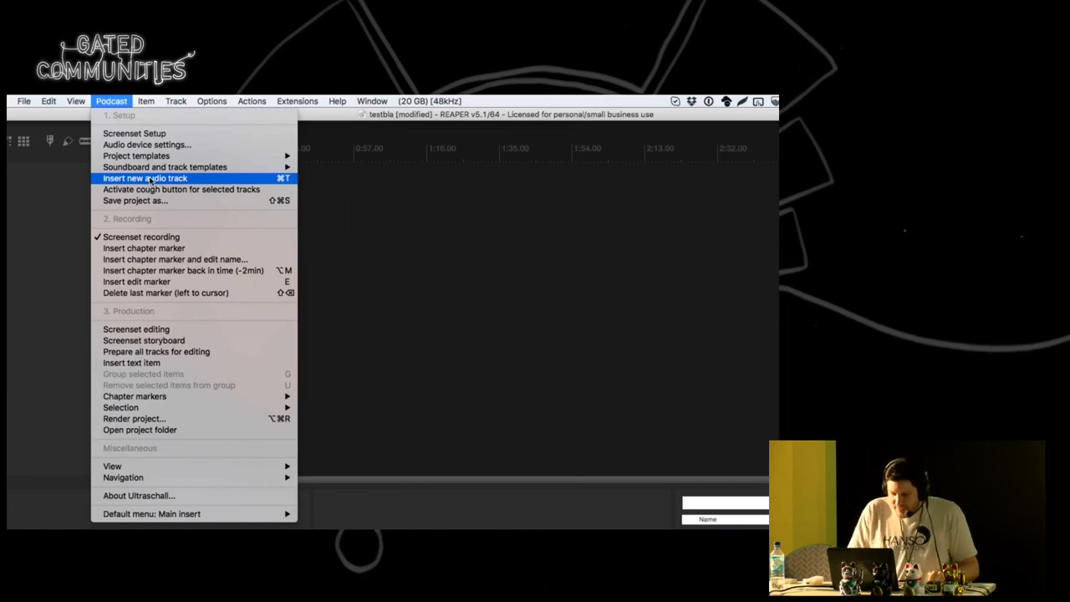
left_click(149, 179)
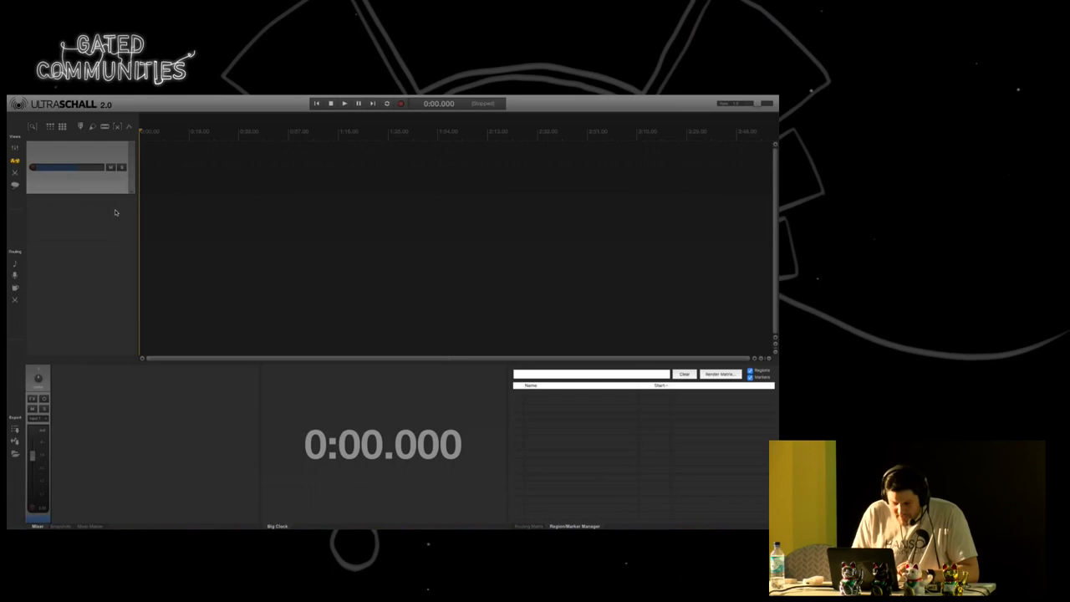
left_click(115, 214)
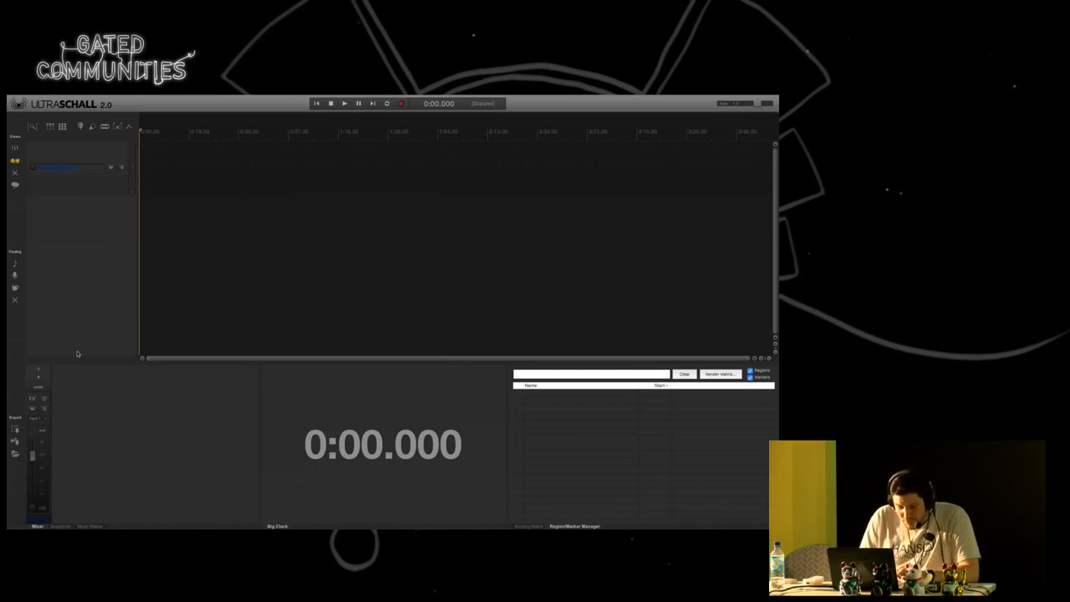
left_click(46, 422)
mouse_move(96, 425)
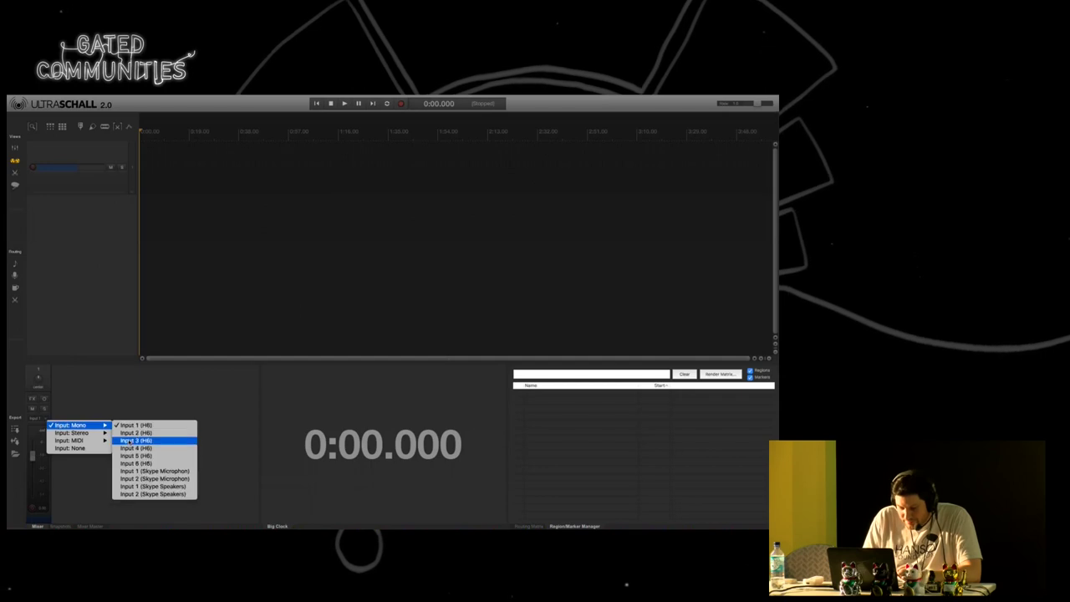
left_click(134, 439)
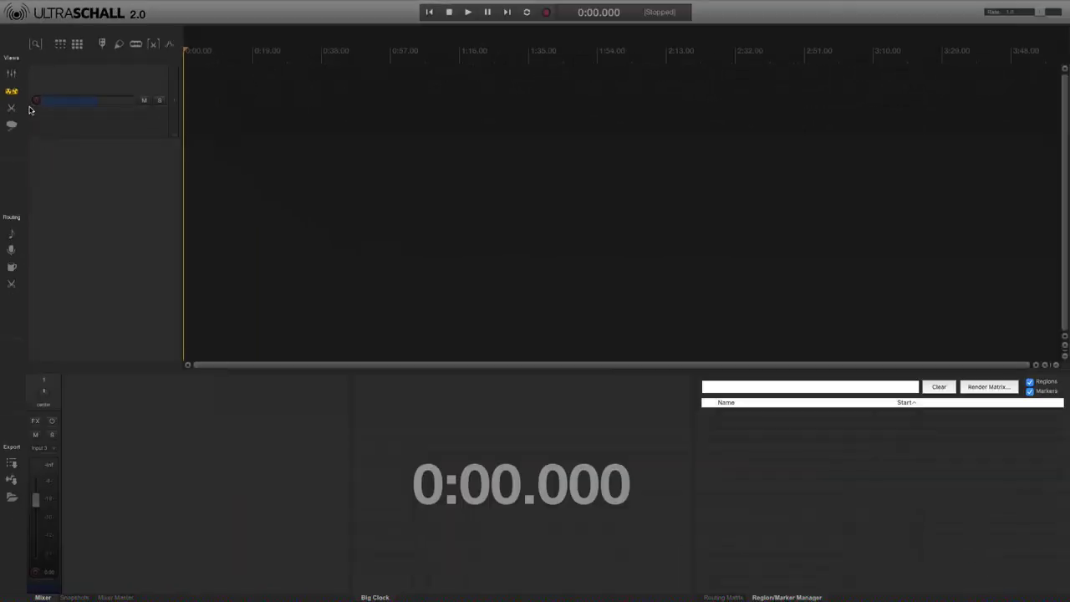
Step: Look through the setup, recording and storyboard screensets and return to the setup screenset
left_click(24, 158)
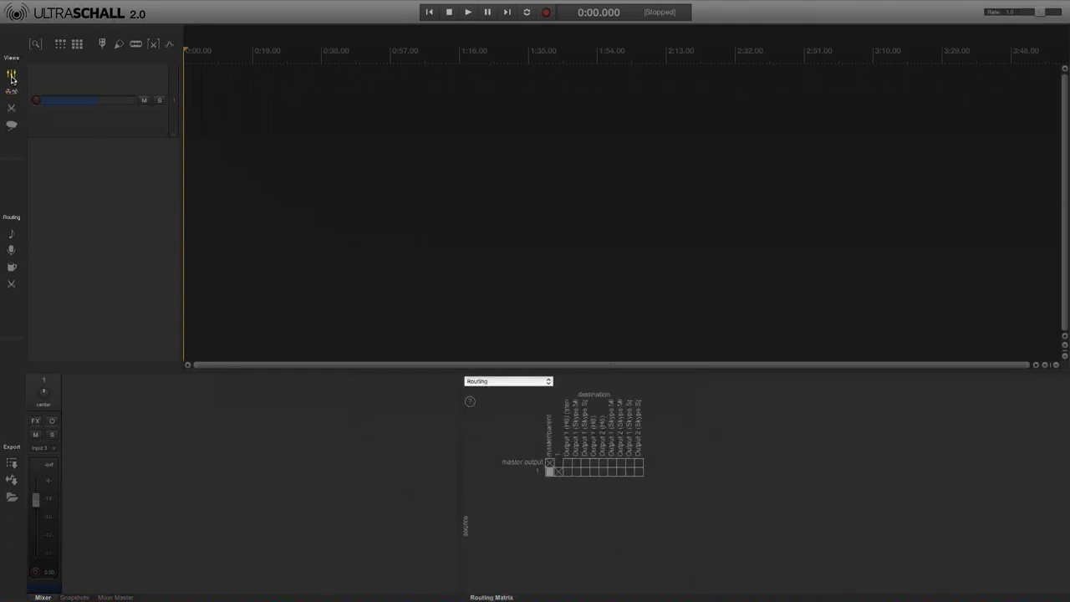
left_click(10, 93)
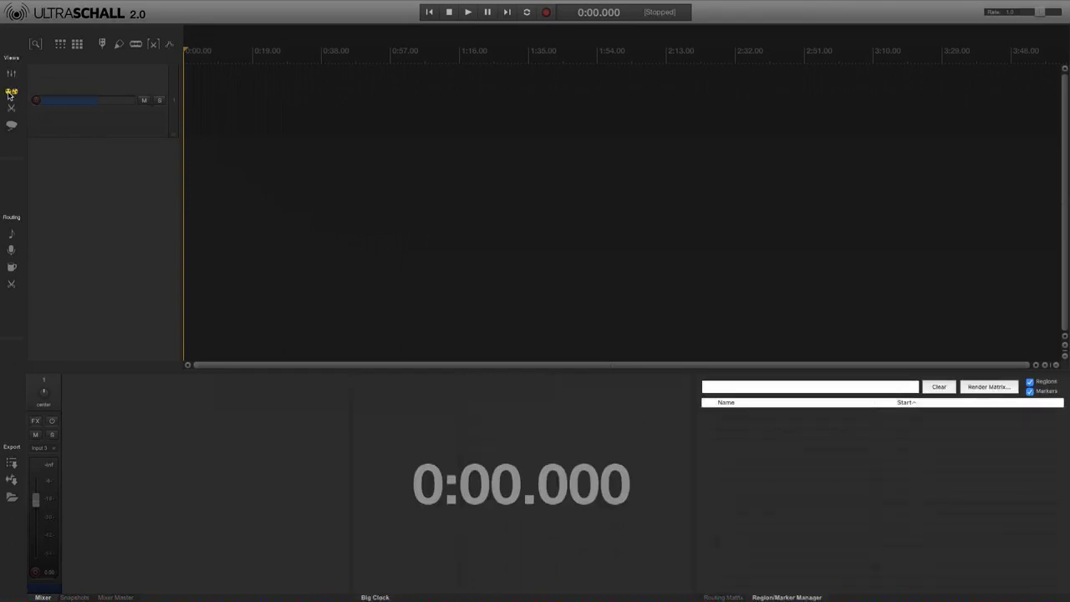
left_click(11, 126)
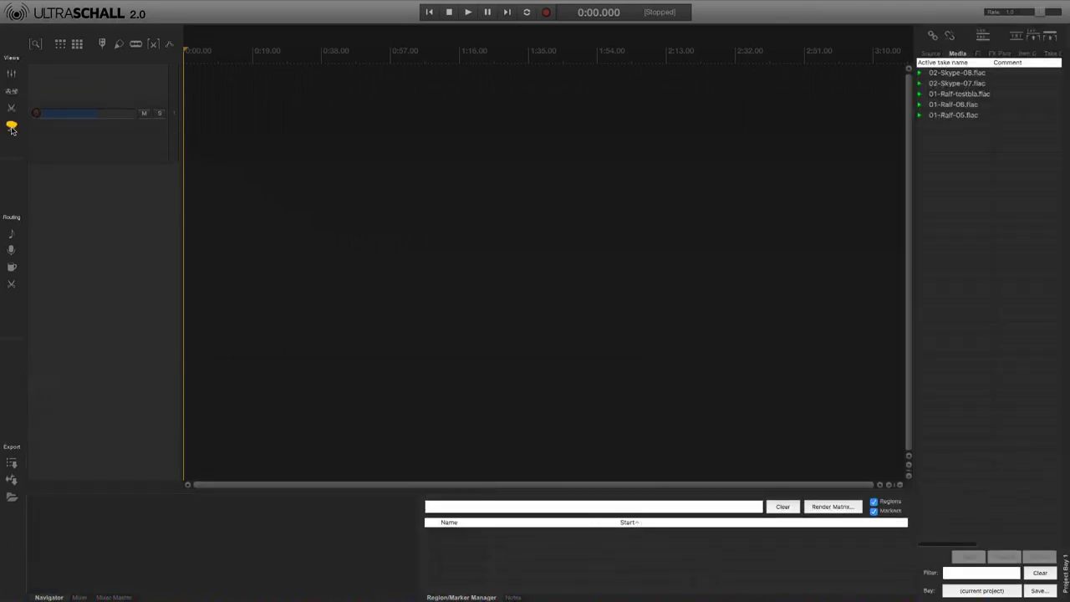
left_click(12, 77)
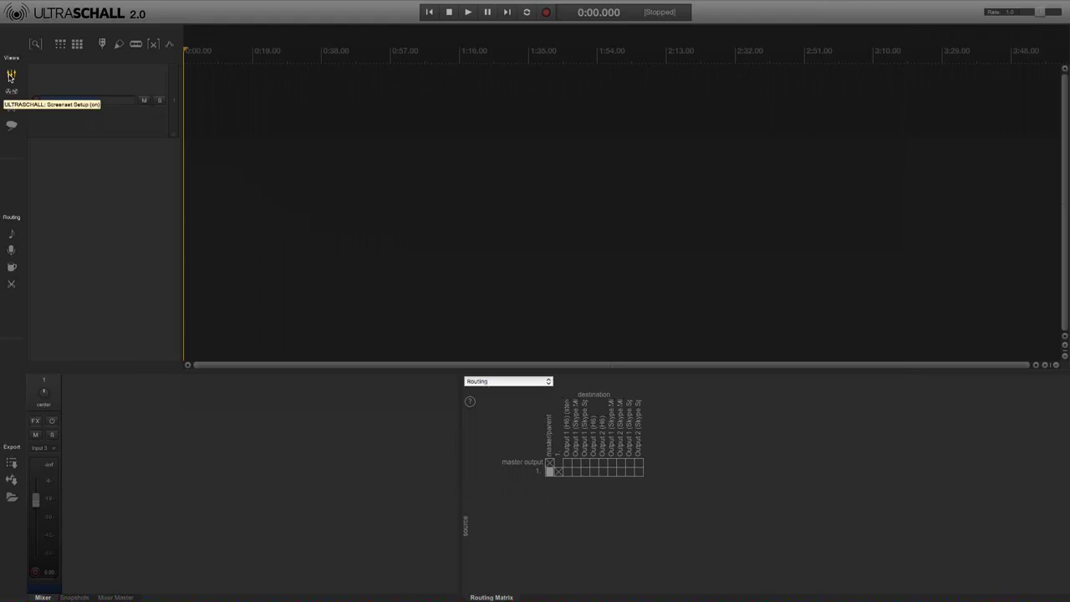
Step: Name the audio track with the speaker's first name and arm it for recording, with its peak level reset
double_click(65, 106)
type("Rolf")
key("Return")
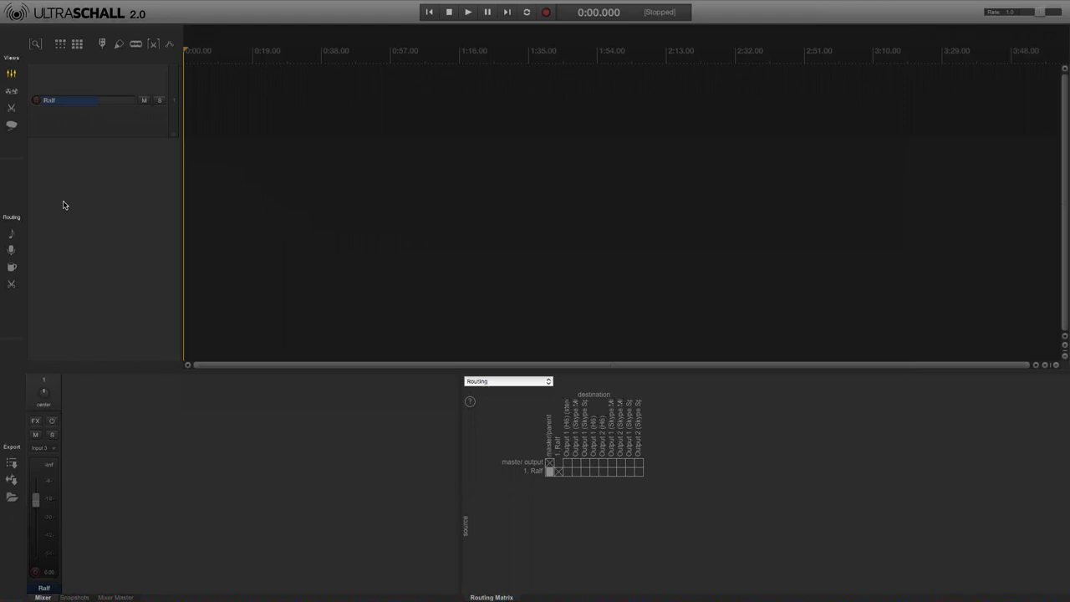
left_click(35, 102)
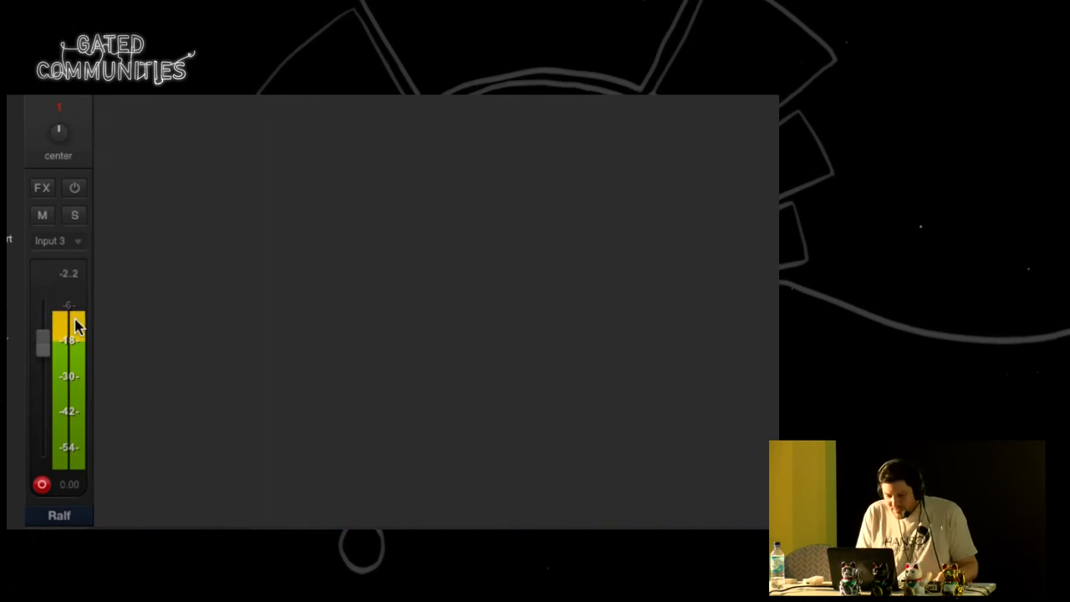
left_click(72, 275)
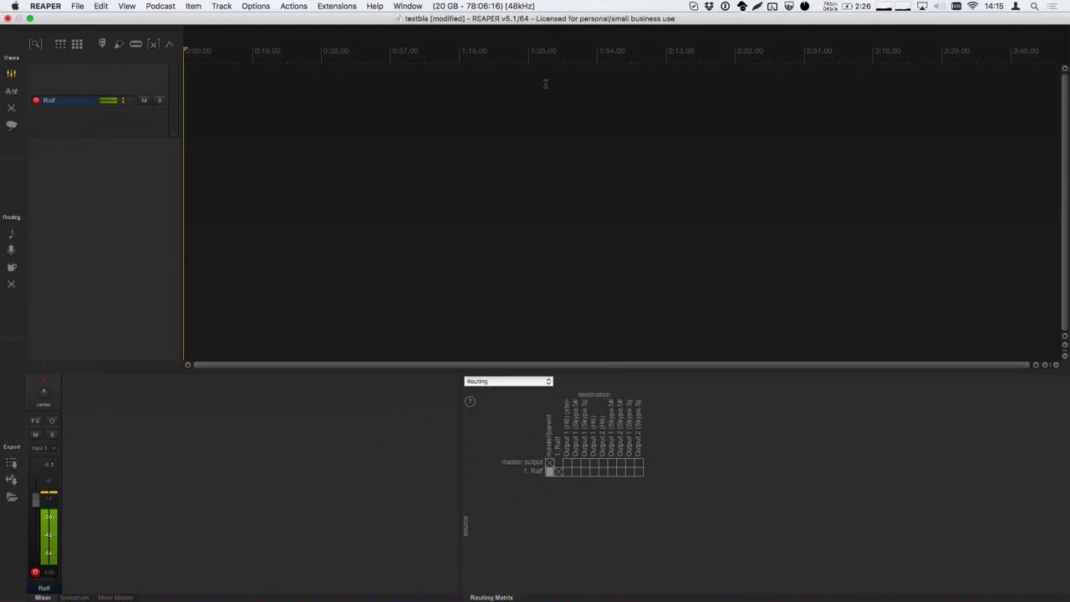
Step: Record a take of about 29 seconds on the armed track and stop the recording
left_click(546, 11)
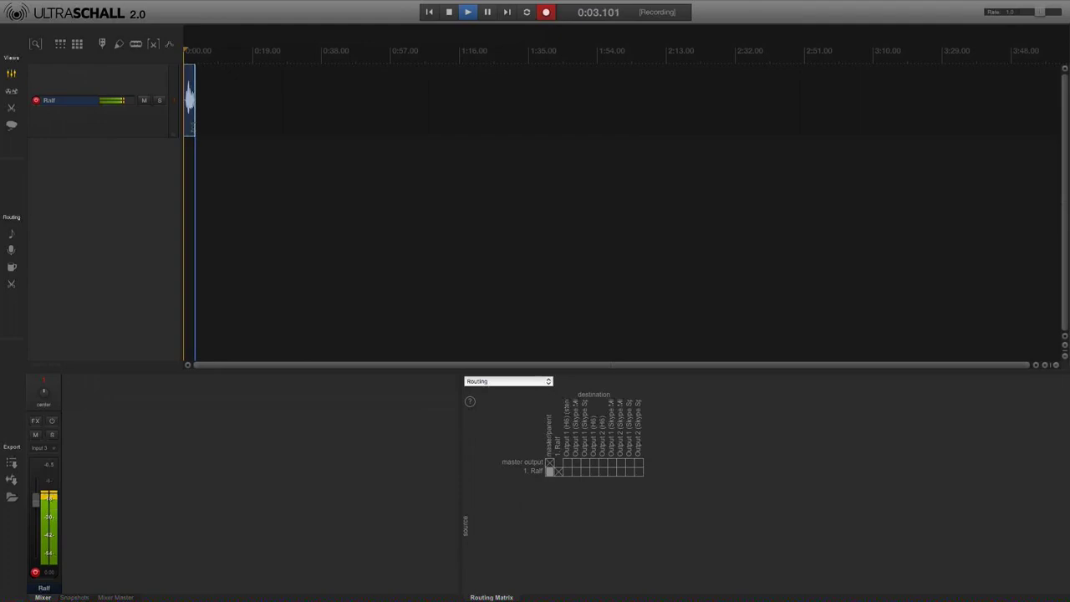
scroll(194, 128, "up", 5)
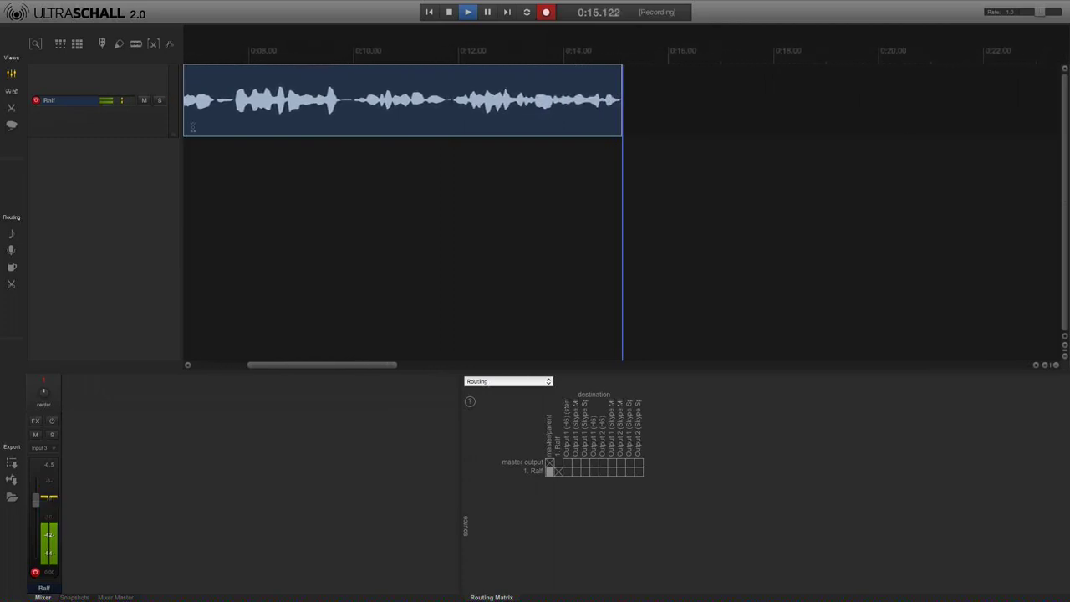
scroll(405, 31, "down", 2)
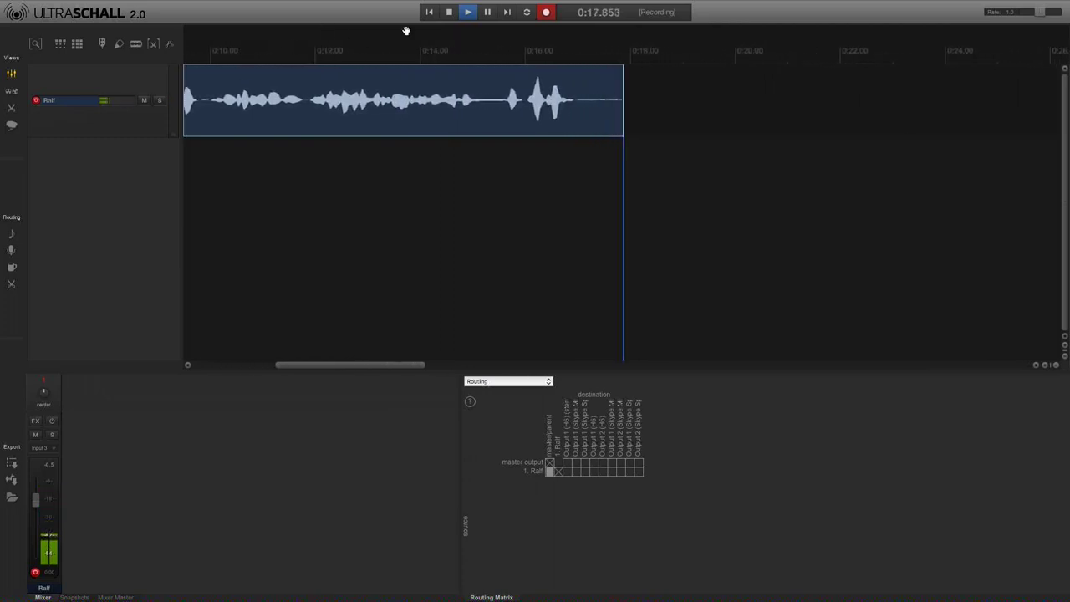
scroll(406, 30, "down", 1)
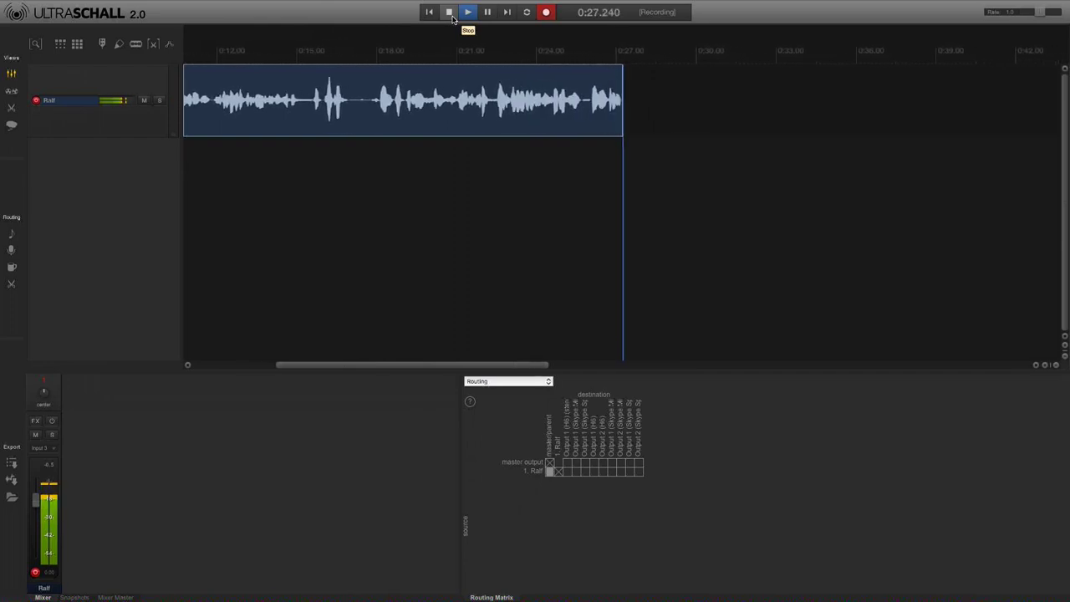
left_click(450, 15)
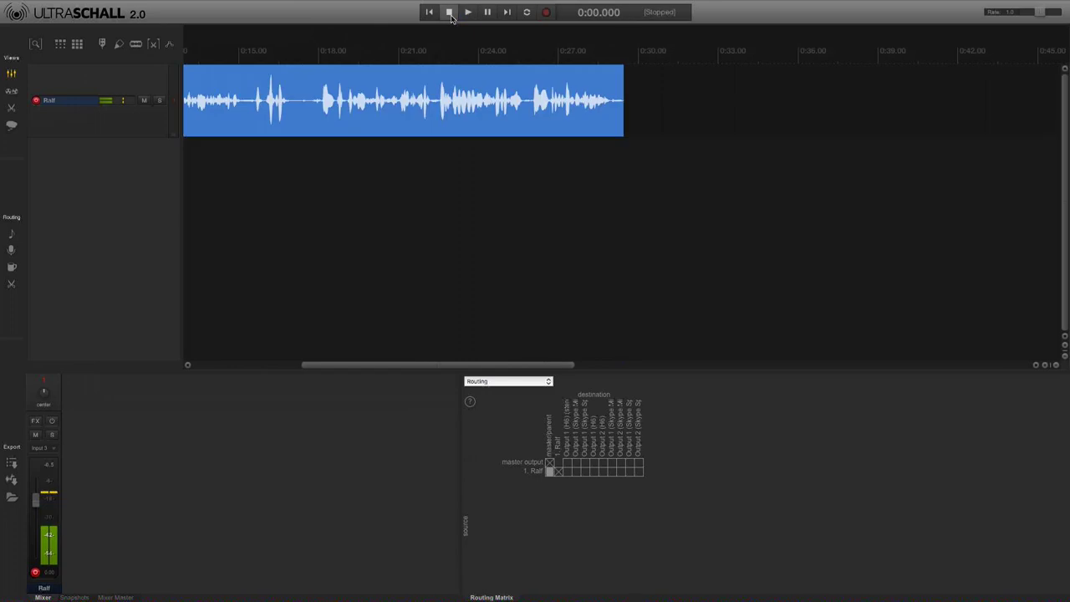
Step: Play back the recorded take from about 0:06.6 and stop the playback
left_click(396, 160)
scroll(396, 161, "left", 5)
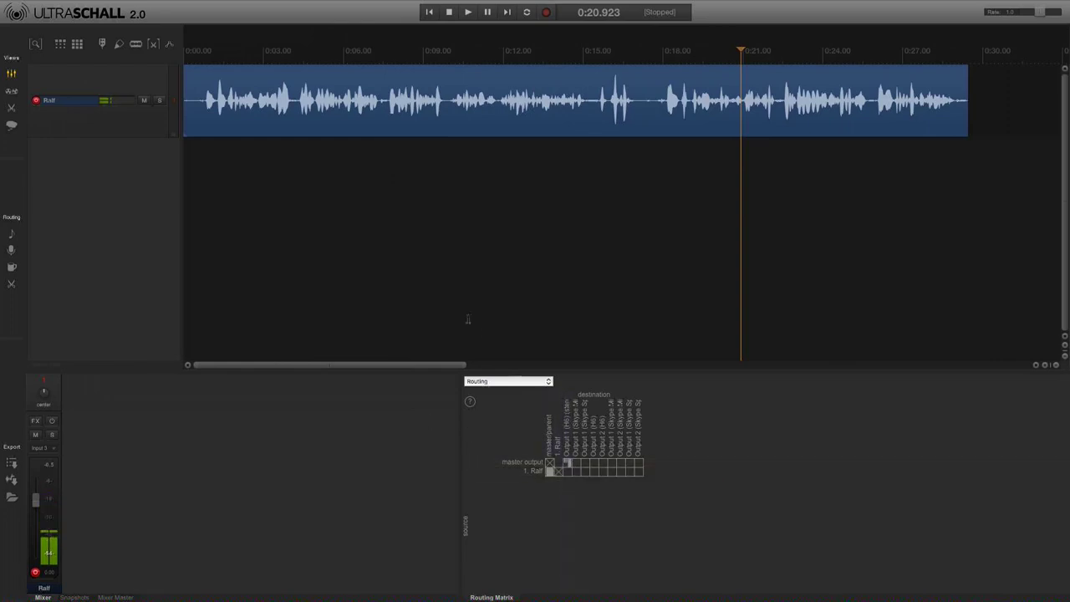
left_click(361, 198)
key("space")
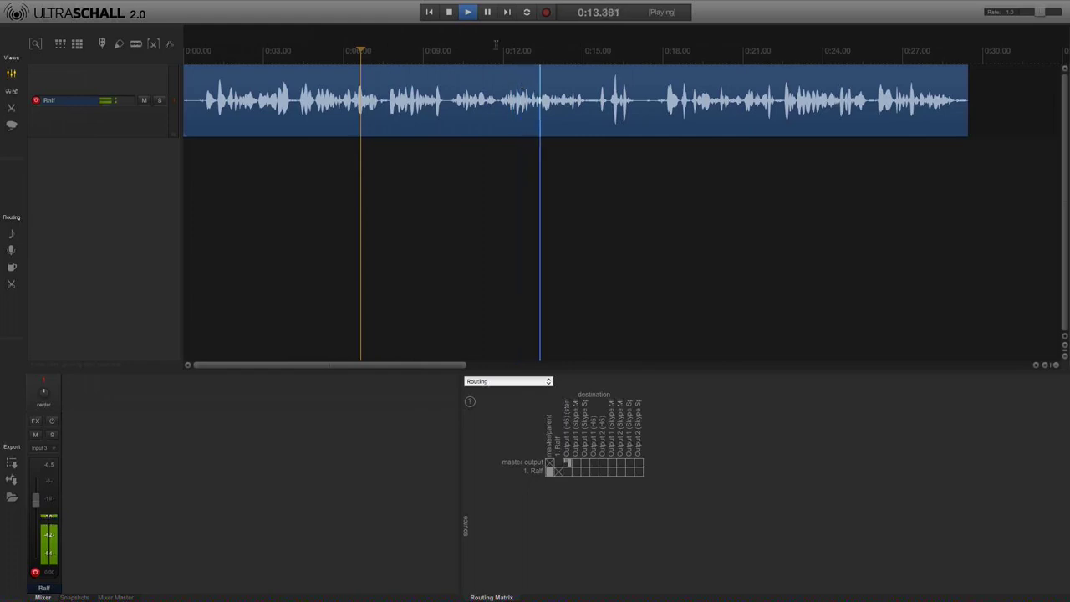
left_click(448, 12)
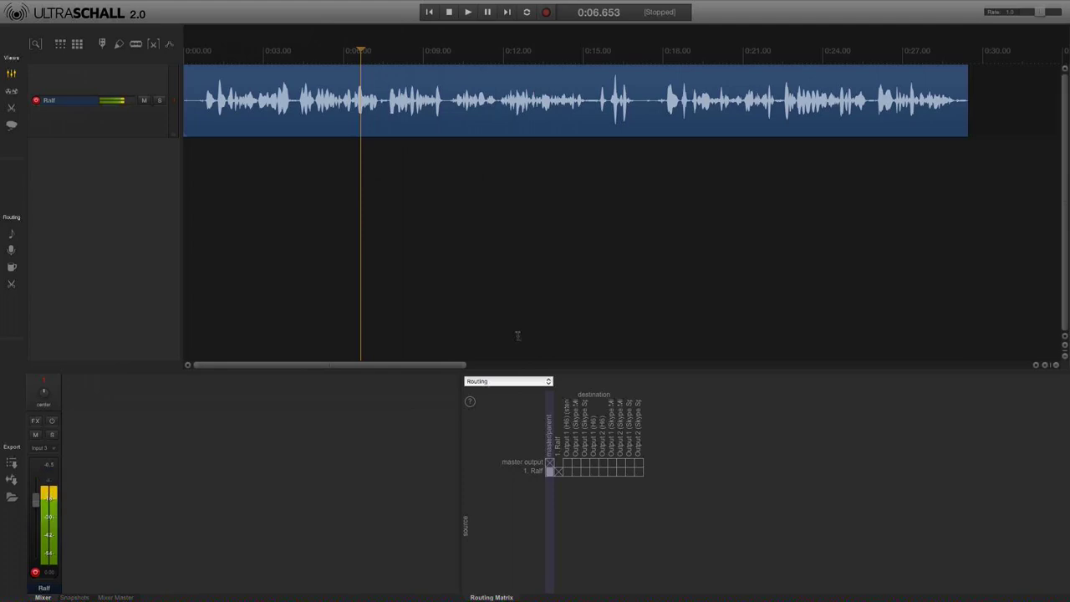
Step: Add a second audio track and set its input to mono Input 4 (H6)
double_click(141, 166)
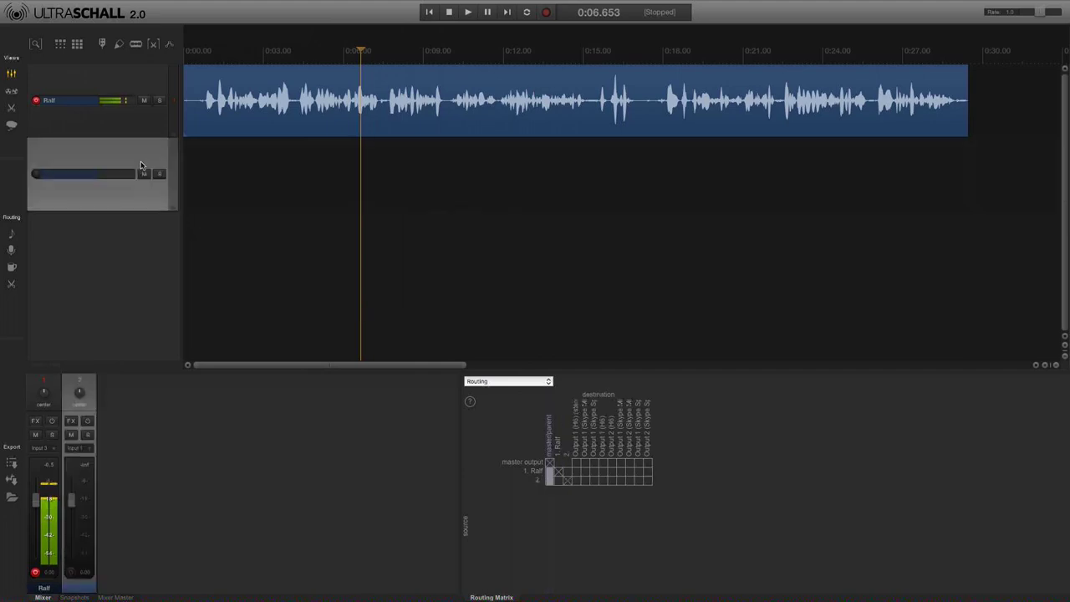
left_click(83, 452)
mouse_move(161, 457)
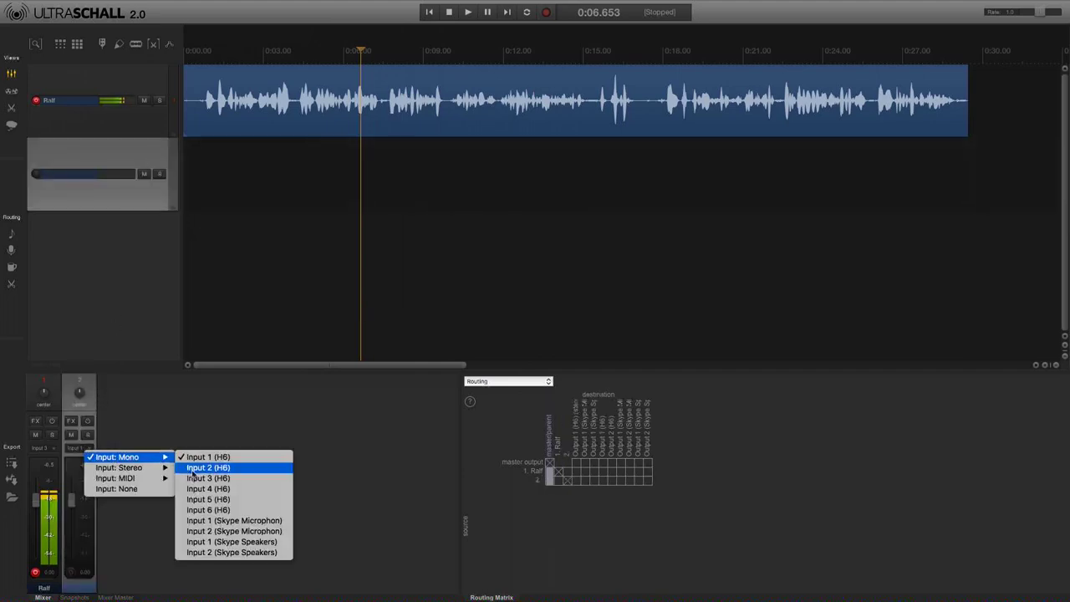
left_click(208, 491)
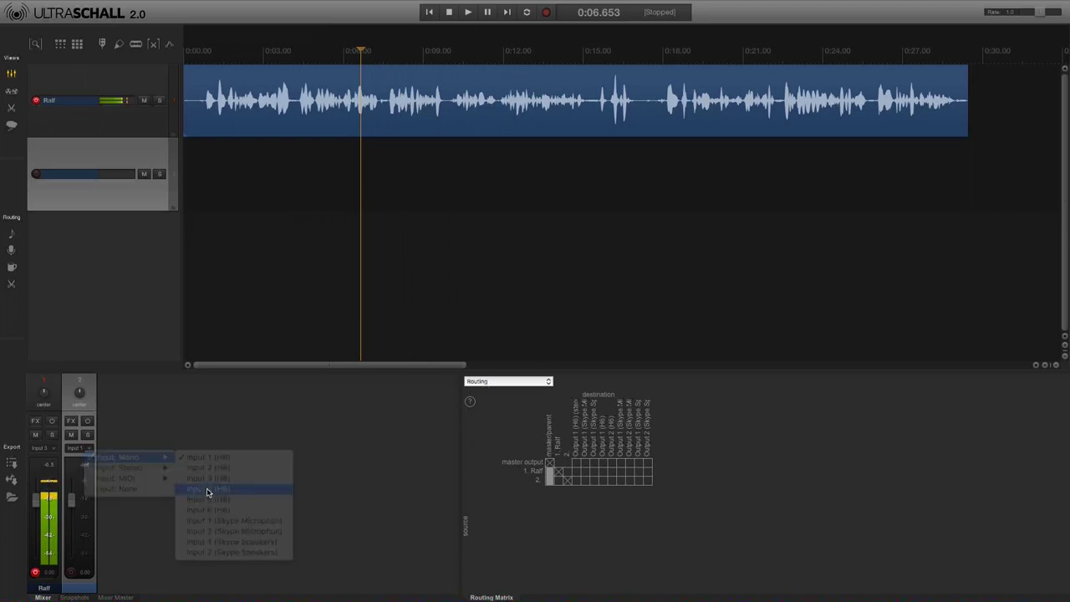
Step: Add a third audio track below the second and view its input options
double_click(92, 237)
left_click(92, 303)
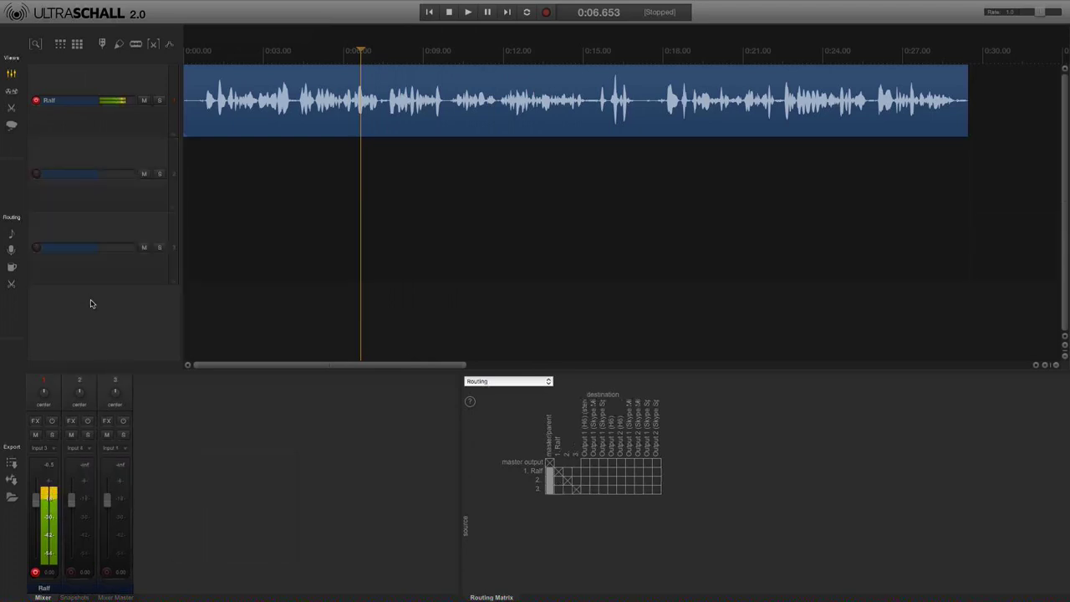
left_click(107, 451)
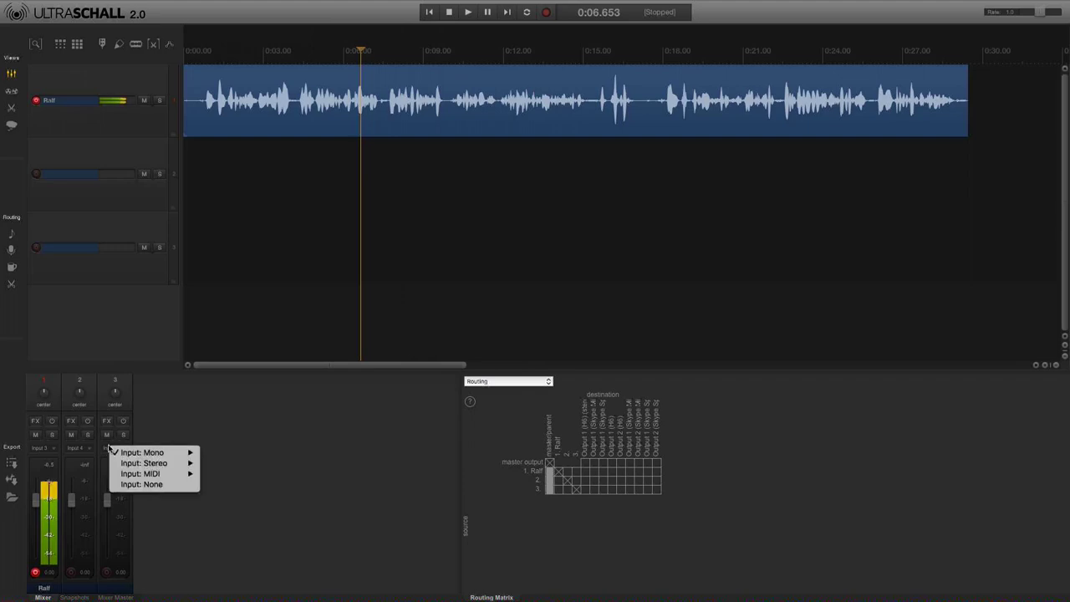
left_click(108, 338)
Step: Delete the two empty tracks below the recorded one
left_click(125, 198)
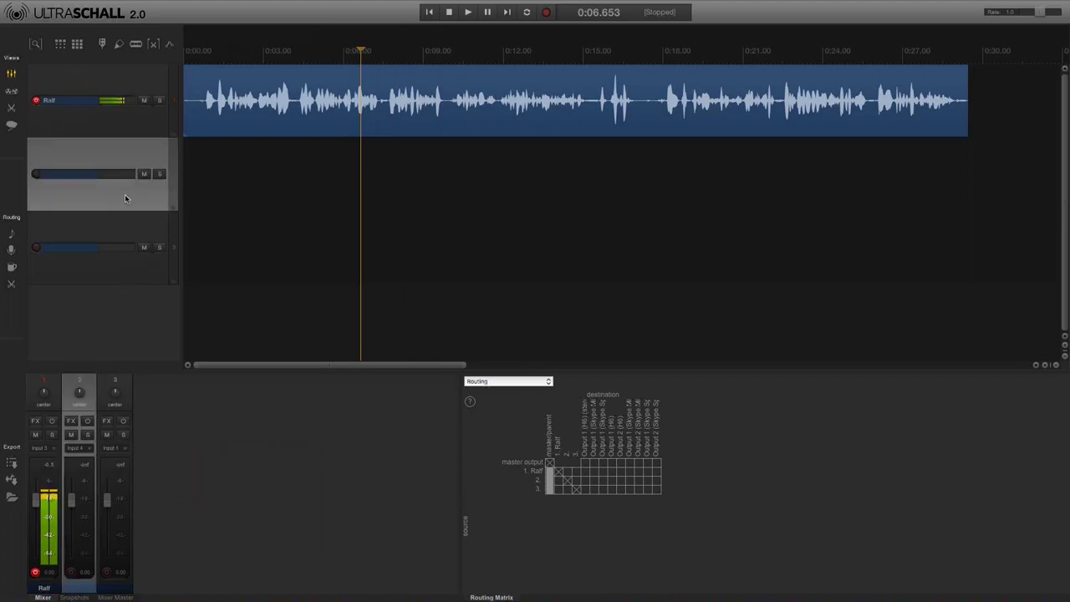
key("Delete")
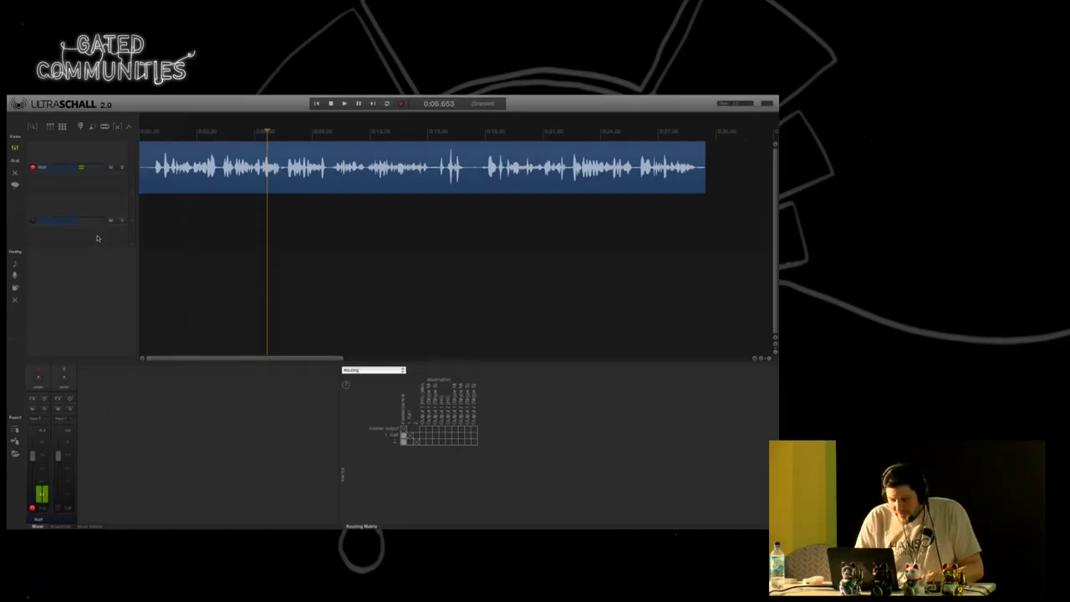
left_click(88, 239)
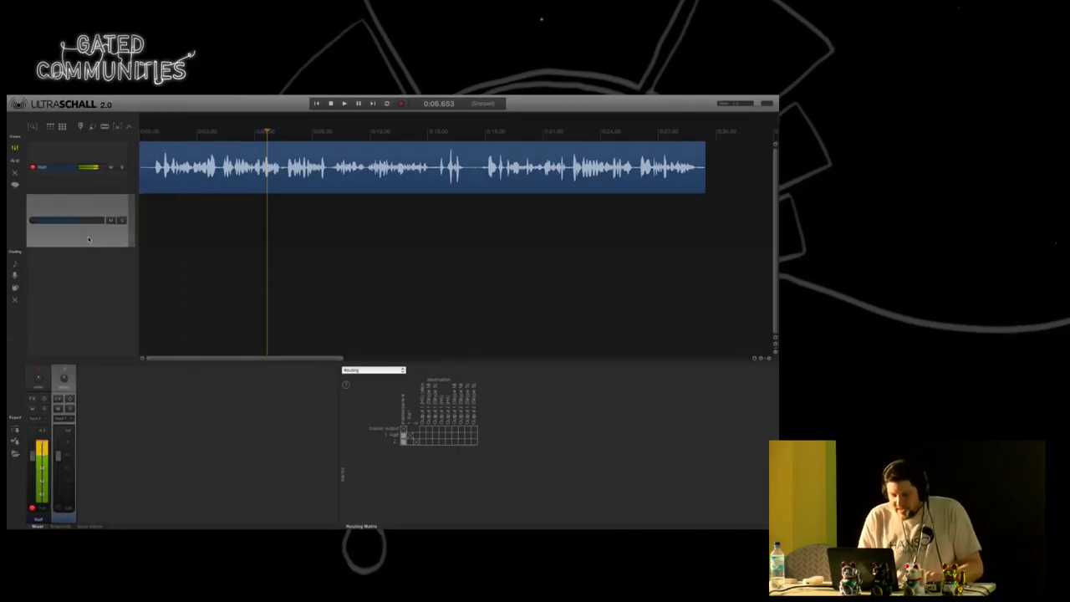
key("Delete")
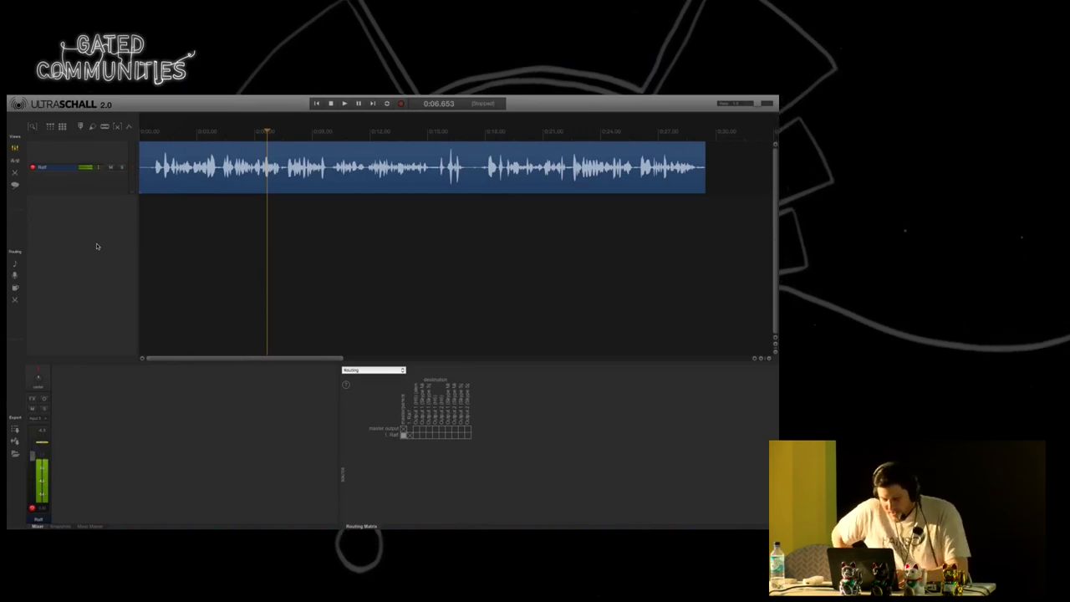
Step: Switch to Audio-MIDI-Setup and show its Audiogeräte window
key("super+Tab")
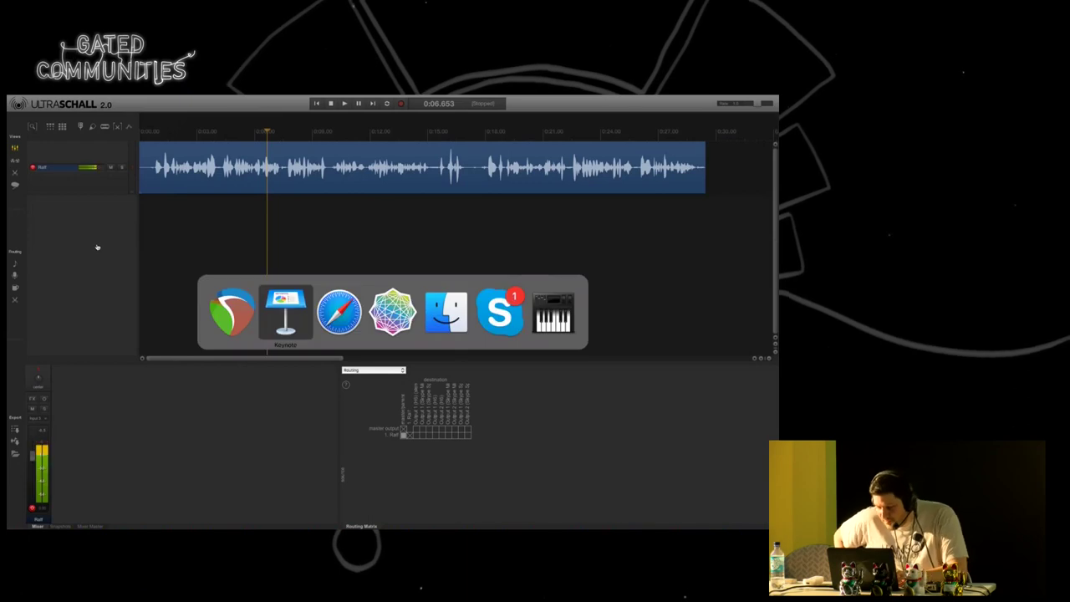
key("super+Tab")
key("super+Tab")
key("super+Tab")
key("super+Tab")
key("super+Tab")
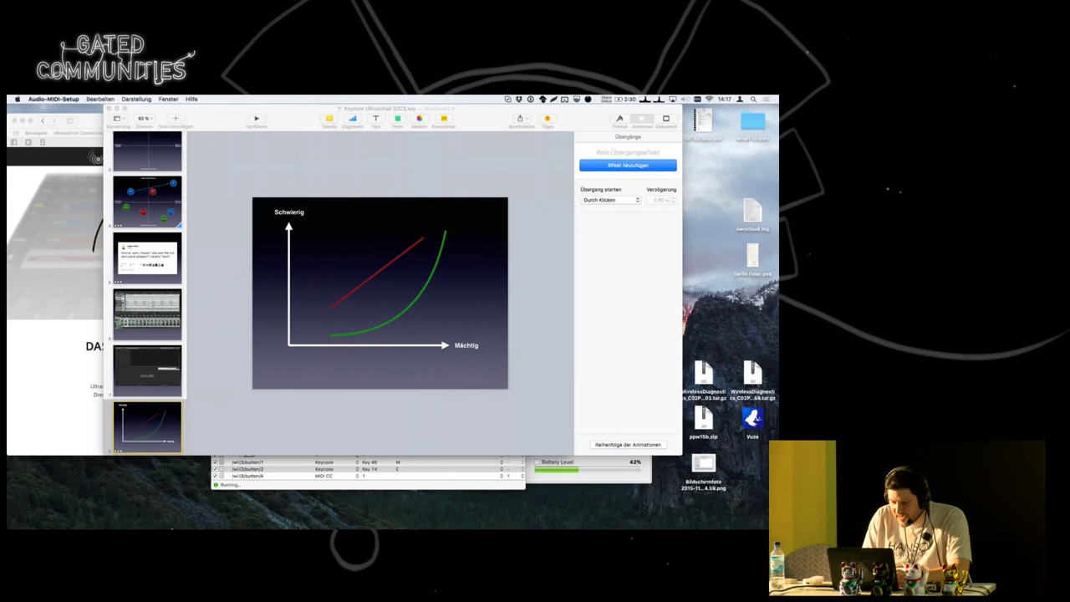
mouse_move(310, 517)
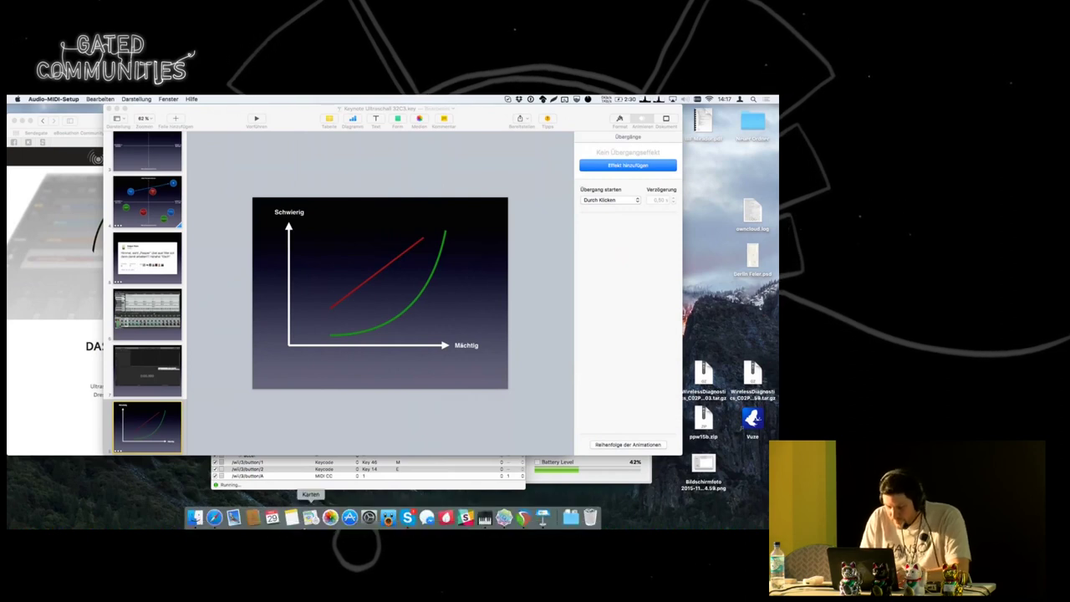
key("super+1")
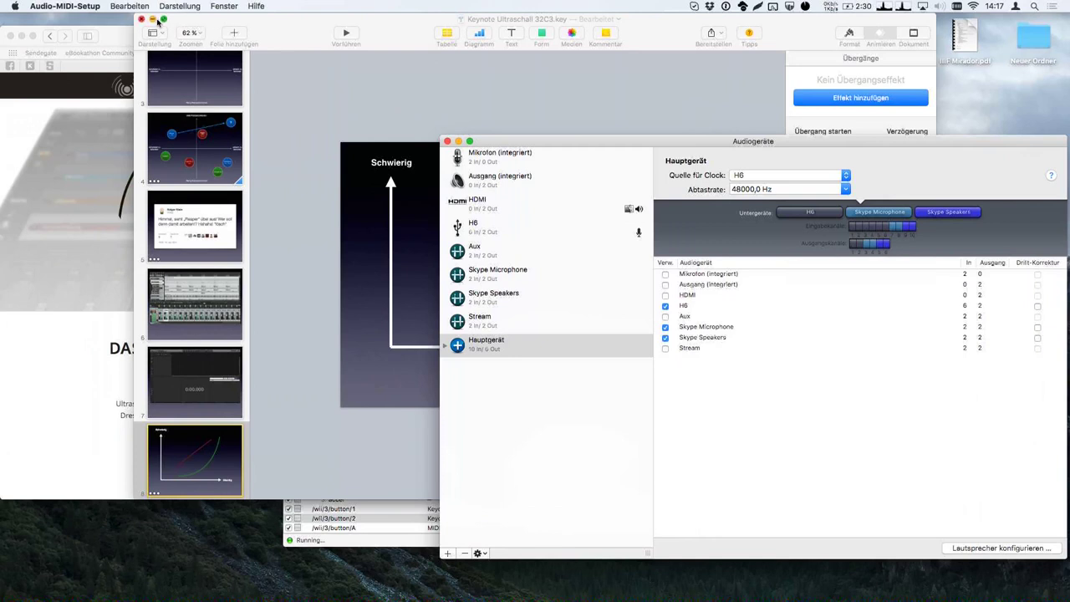
Step: Clear the Keynote, browser, OSC and Downloads windows from the desktop and move the Audiogeräte window to a central position
left_click(153, 19)
left_click(22, 36)
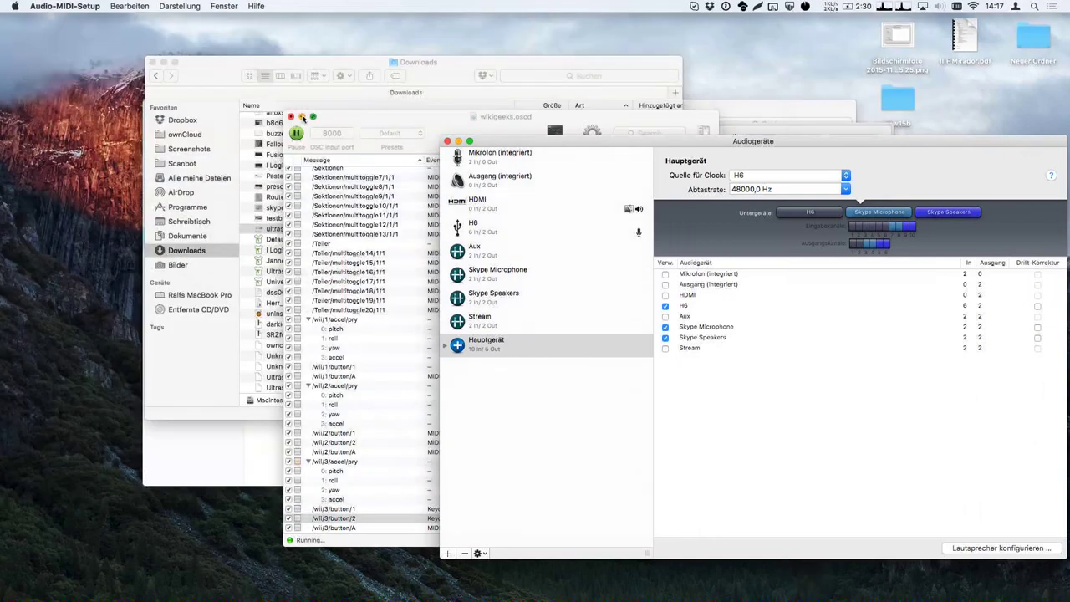
left_click(302, 117)
left_click(152, 63)
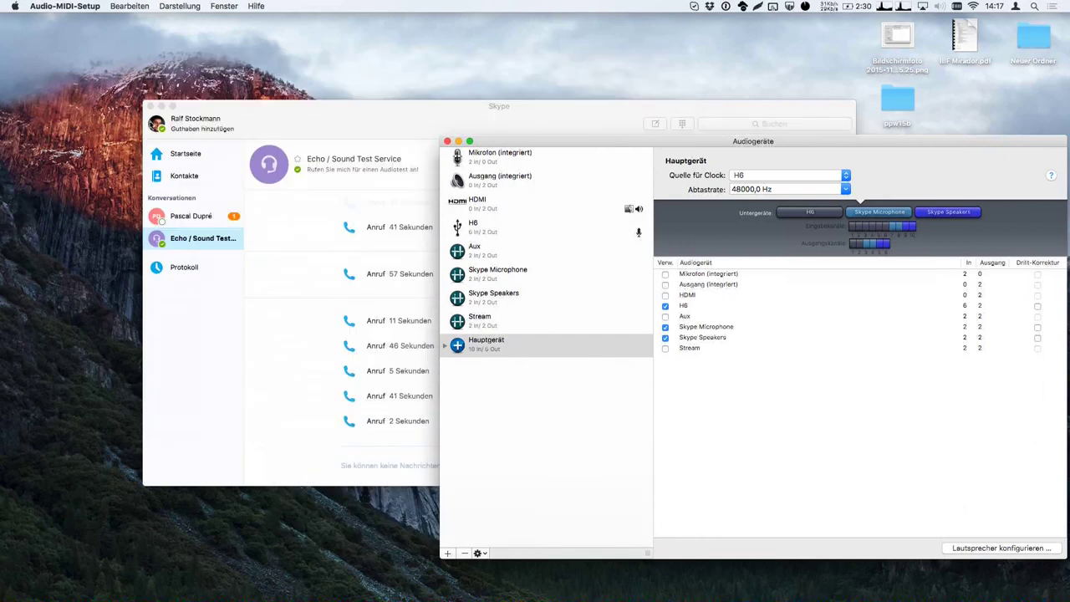
left_click_drag(547, 144, 261, 90)
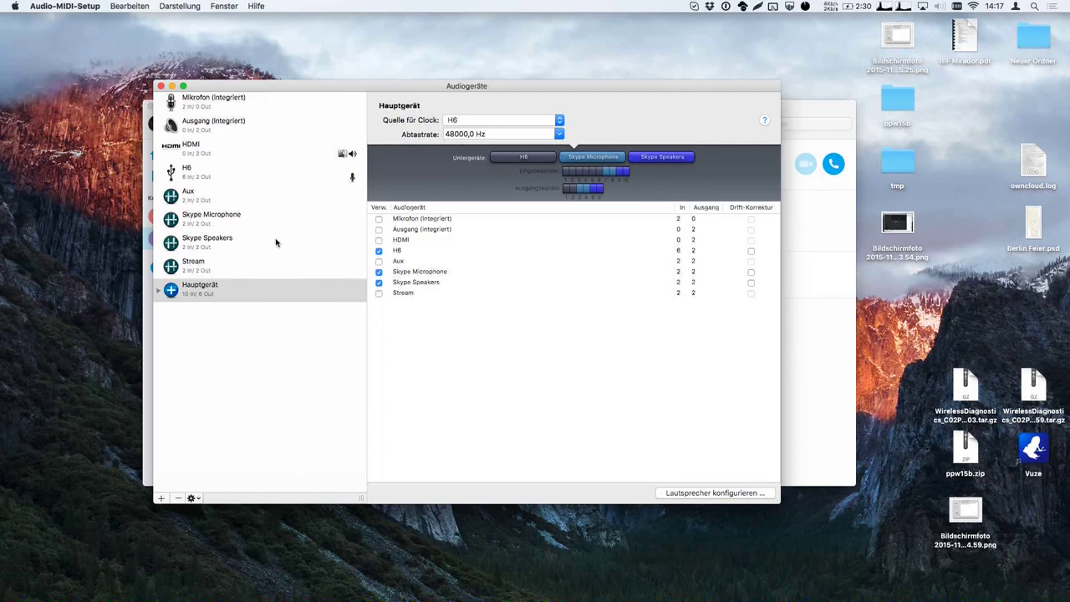
key("super+space")
type("audio")
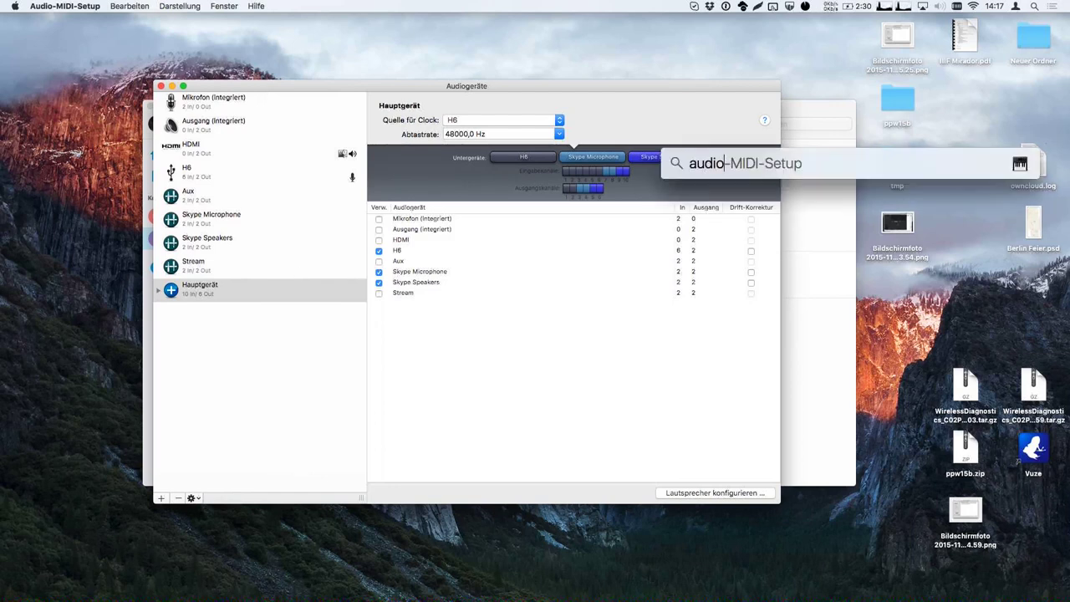
key("BackSpace")
key("BackSpace")
key("Escape")
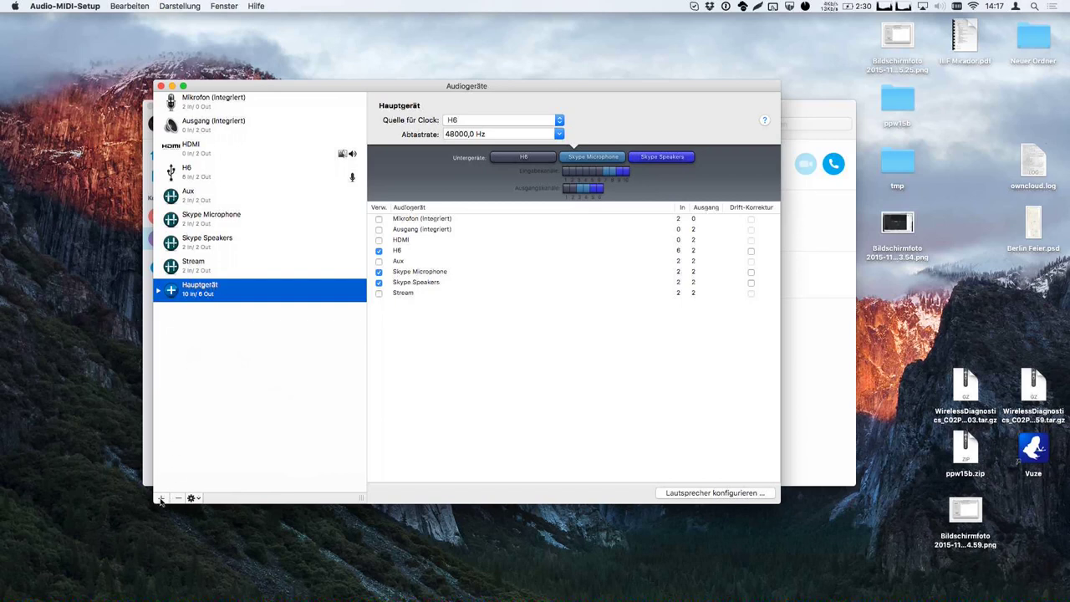
Step: Expand the Hauptgerät and examine its subdevices H6, Skype Microphone and Skype Speakers, then collapse it
left_click(158, 290)
left_click(240, 315)
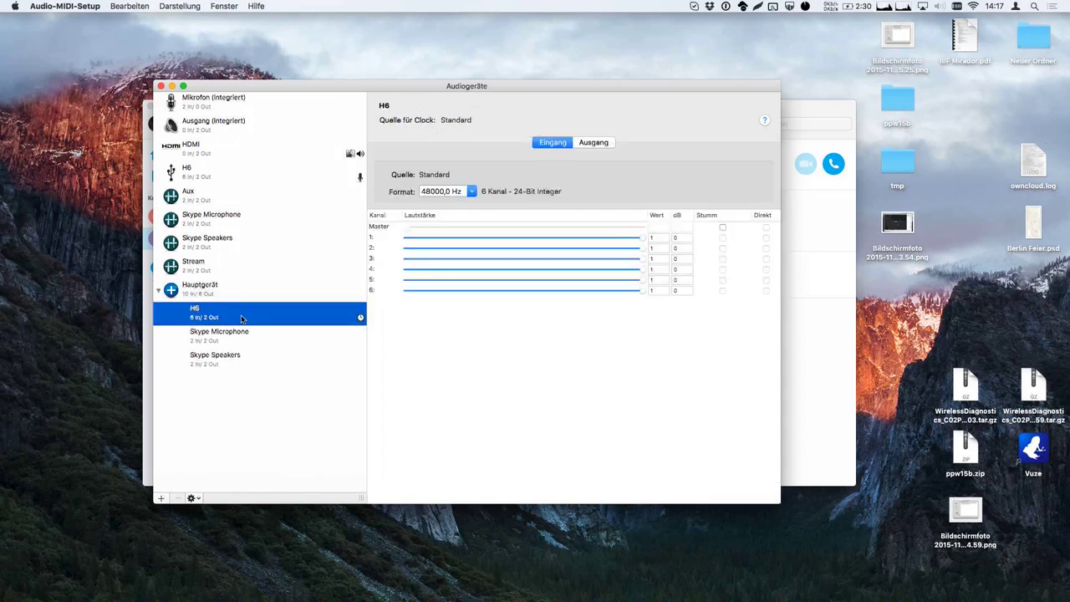
left_click(246, 338)
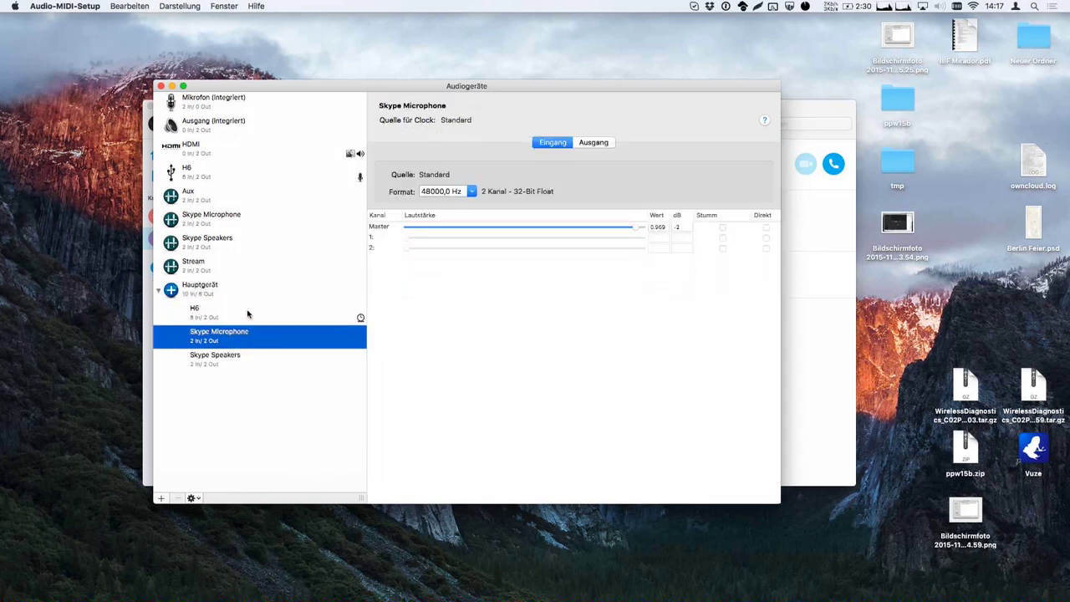
left_click(247, 313)
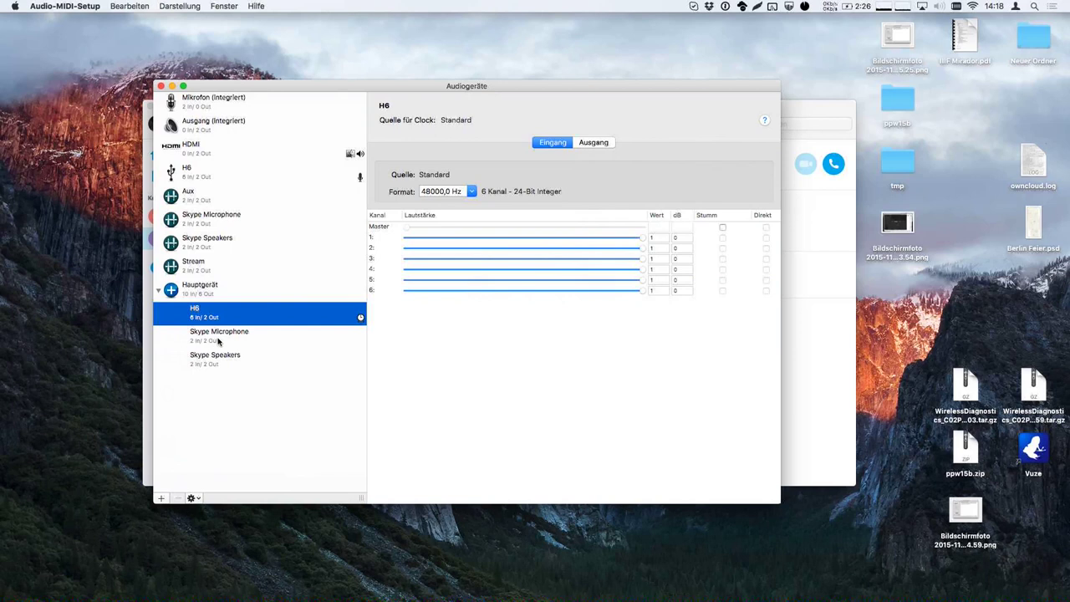
left_click(225, 291)
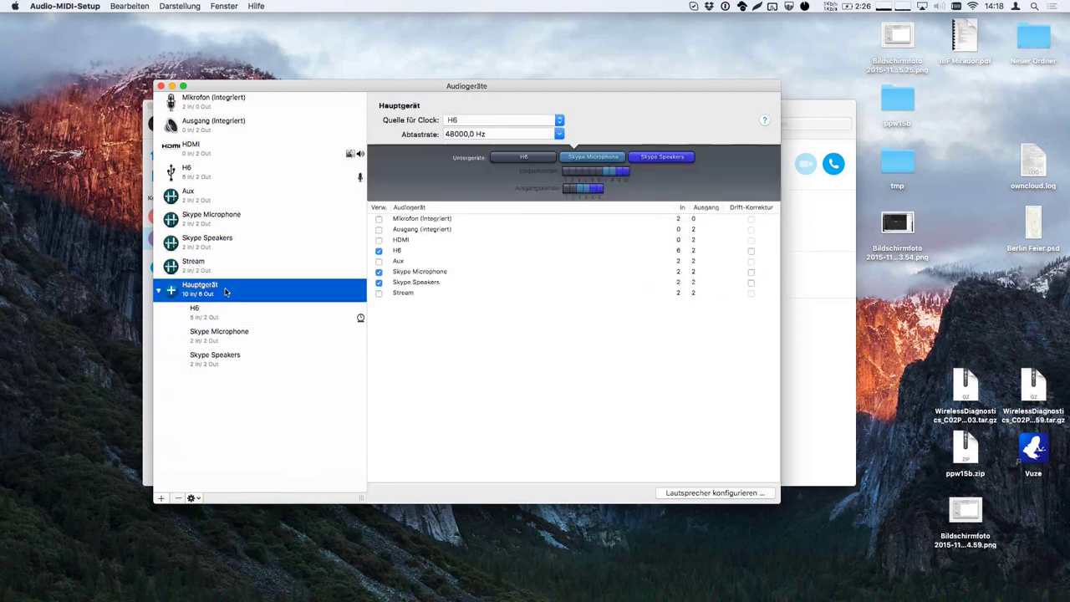
left_click(225, 311)
left_click(230, 337)
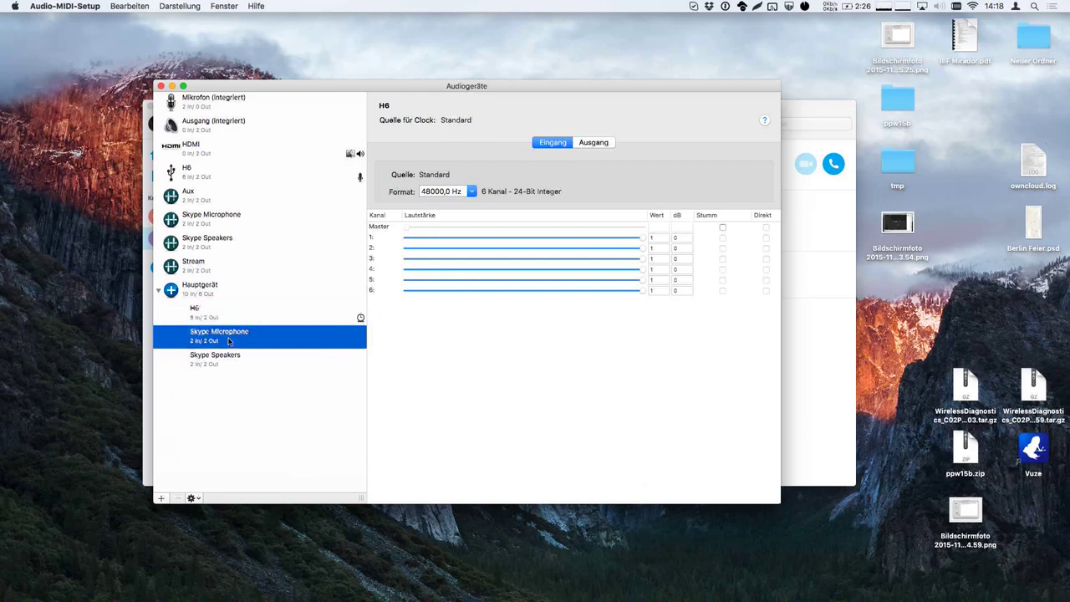
left_click(224, 363)
left_click(234, 338)
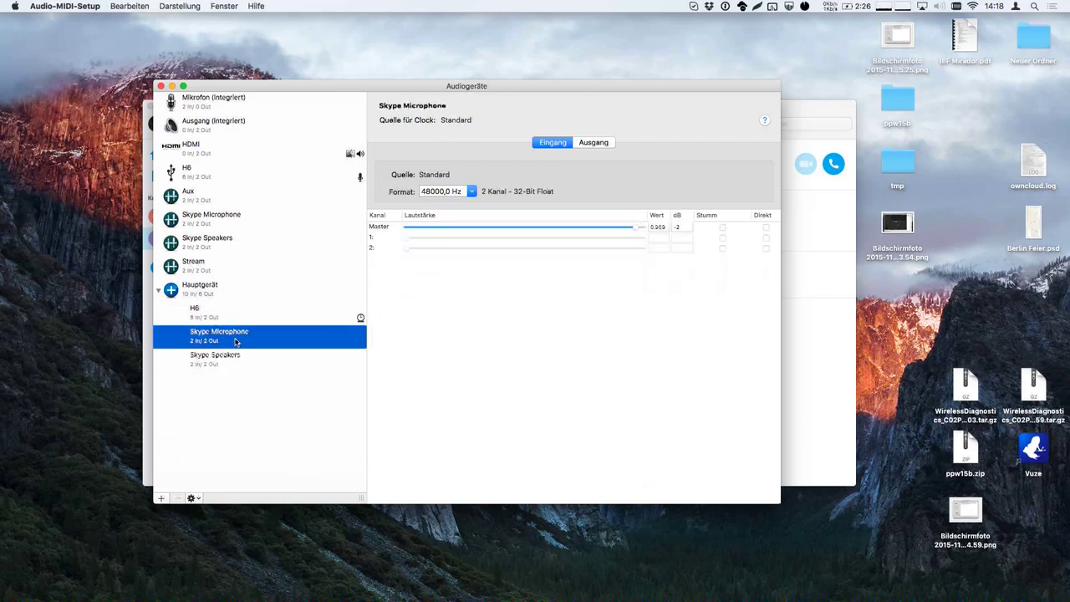
left_click(160, 295)
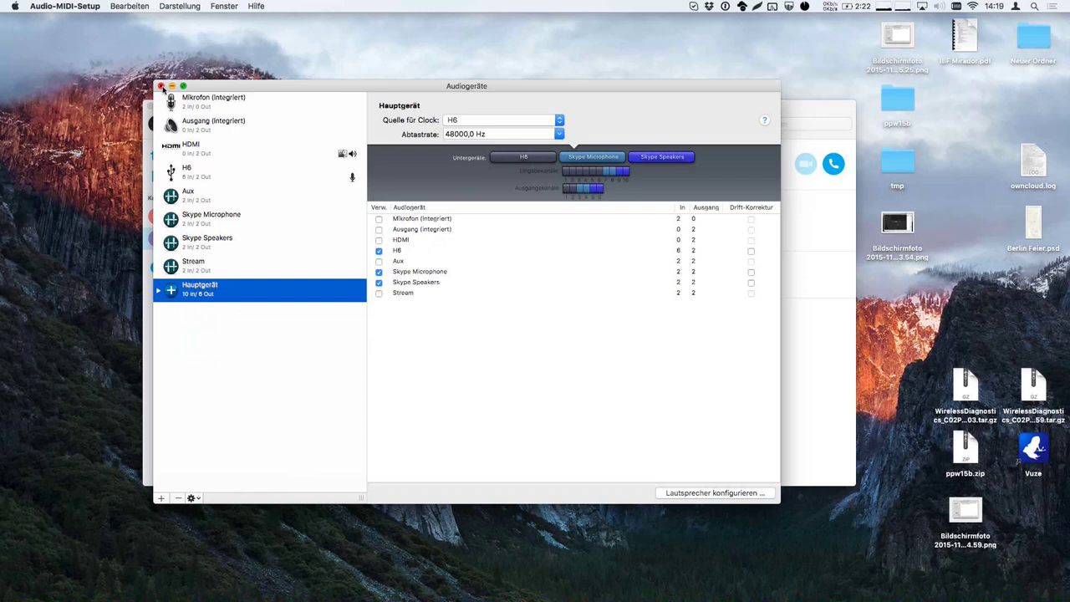
Step: Close the Audiogeräte window and switch to Skype
left_click(161, 86)
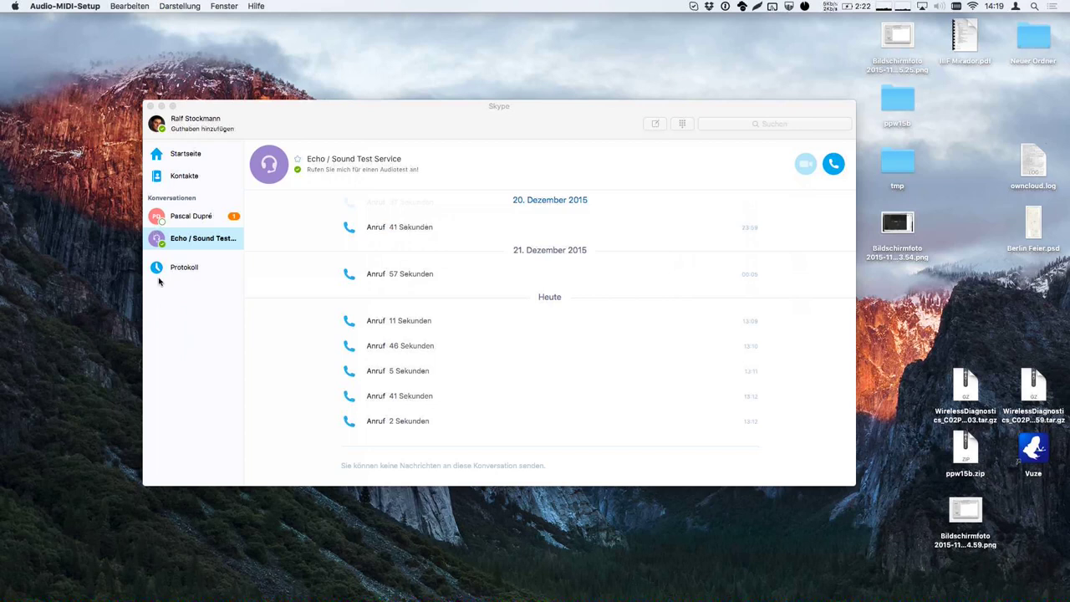
key("super+Tab")
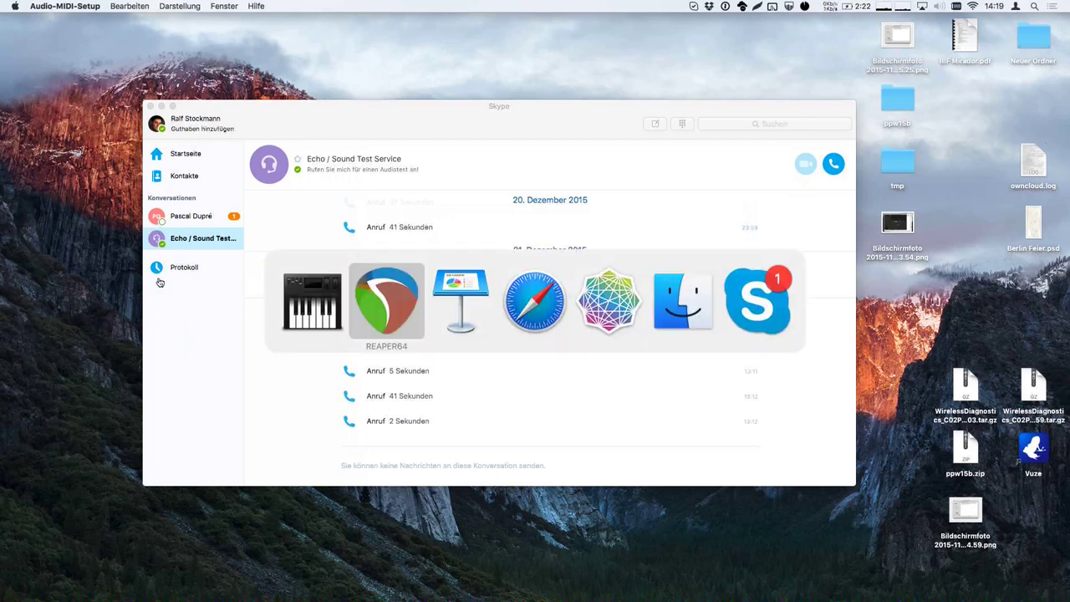
key("super+Tab")
key("super+Tab")
key("super+Tab")
key("super+Tab")
key("super+Tab")
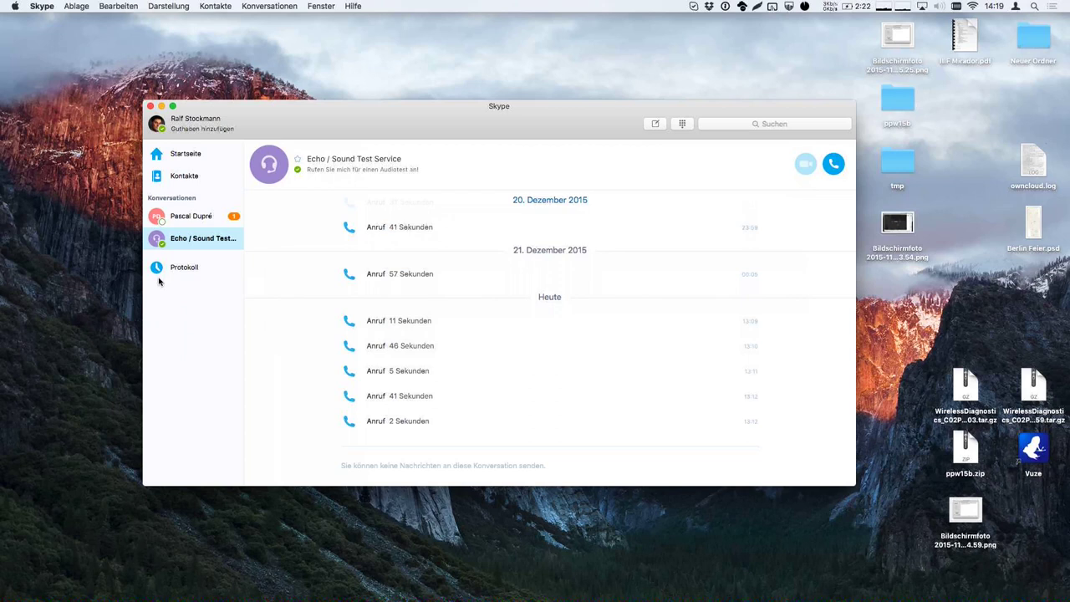
mouse_move(741, 589)
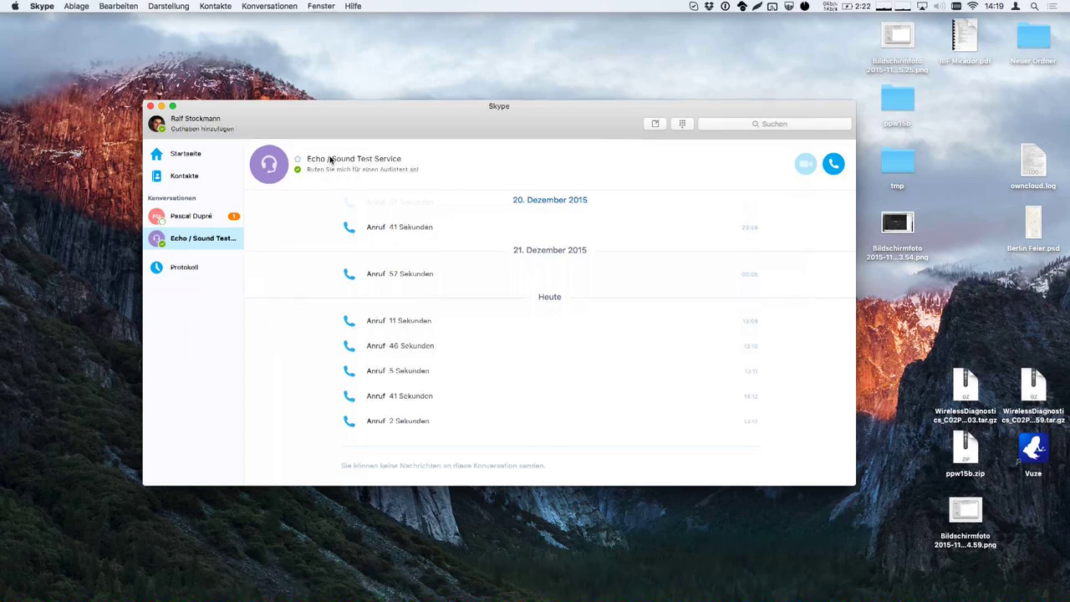
Step: Close the Skype window, reopen Skype through a system search and show its Audio/Video settings
key("super+w")
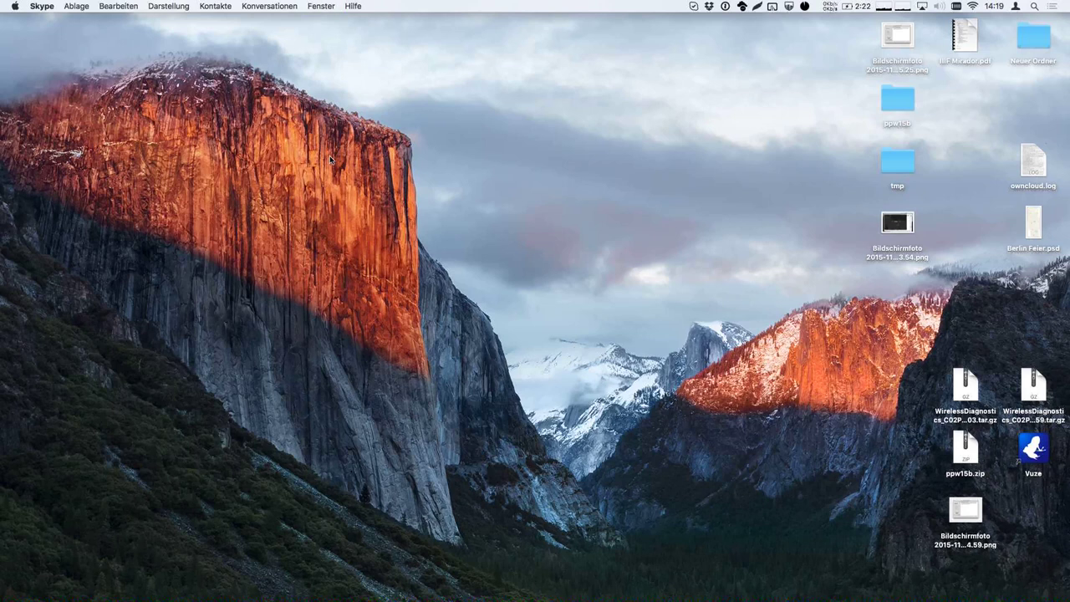
key("super+space")
type("a")
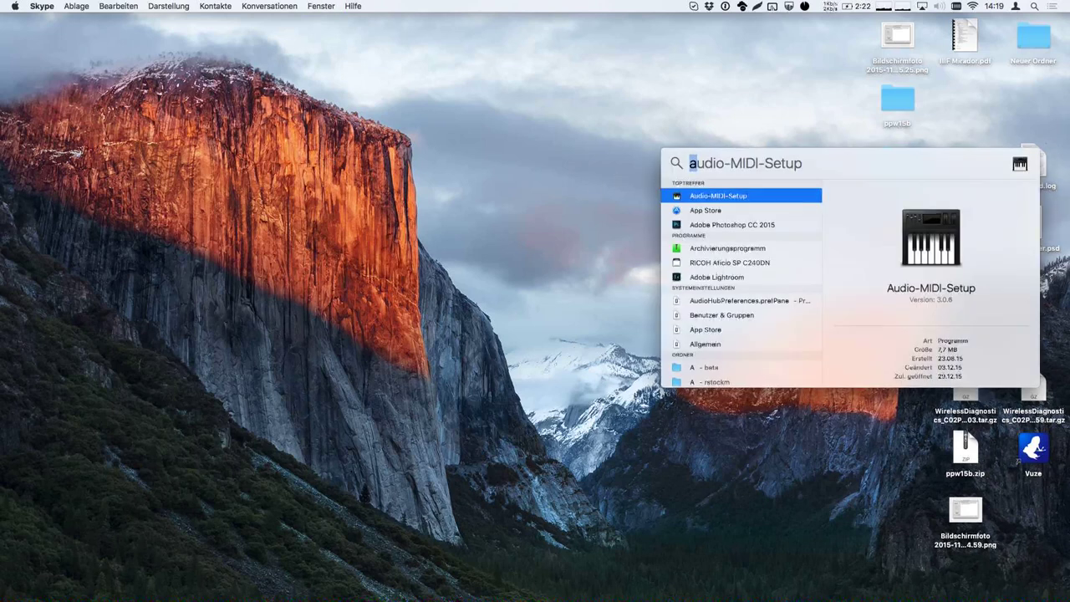
key("BackSpace")
type("skype")
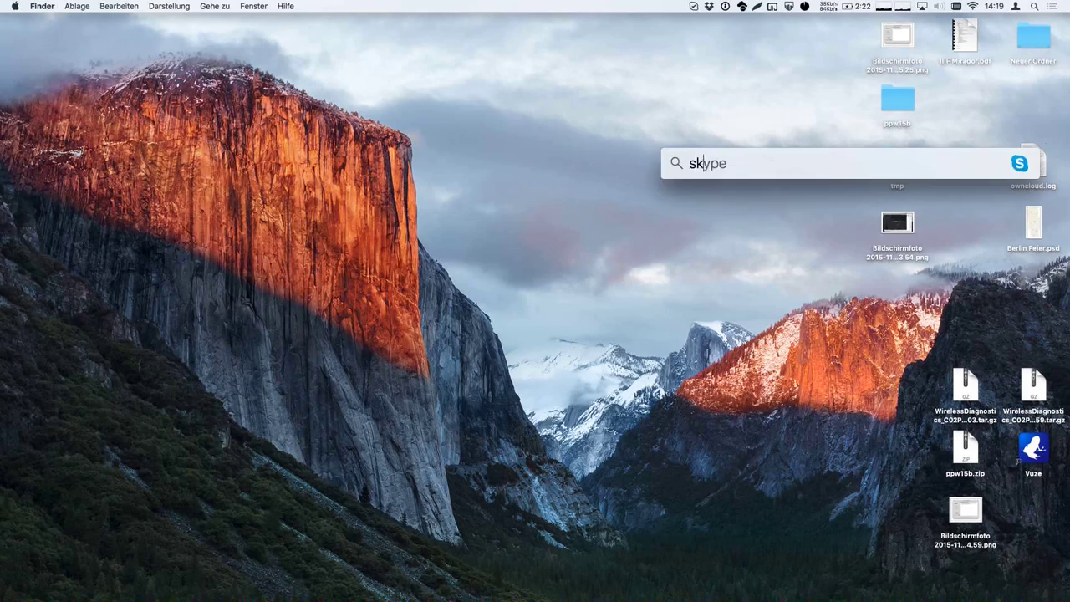
key("Return")
key("super+comma")
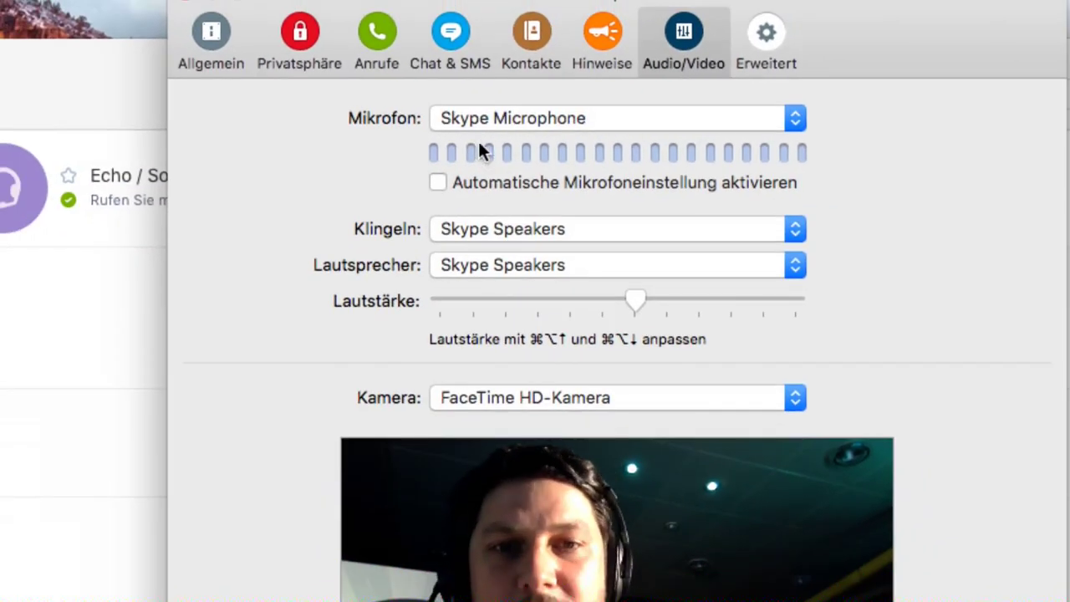
Step: Choose Skype Microphone as the Mikrofon and Skype Speakers as the Lautsprecher in the Audio/Video settings
left_click(536, 119)
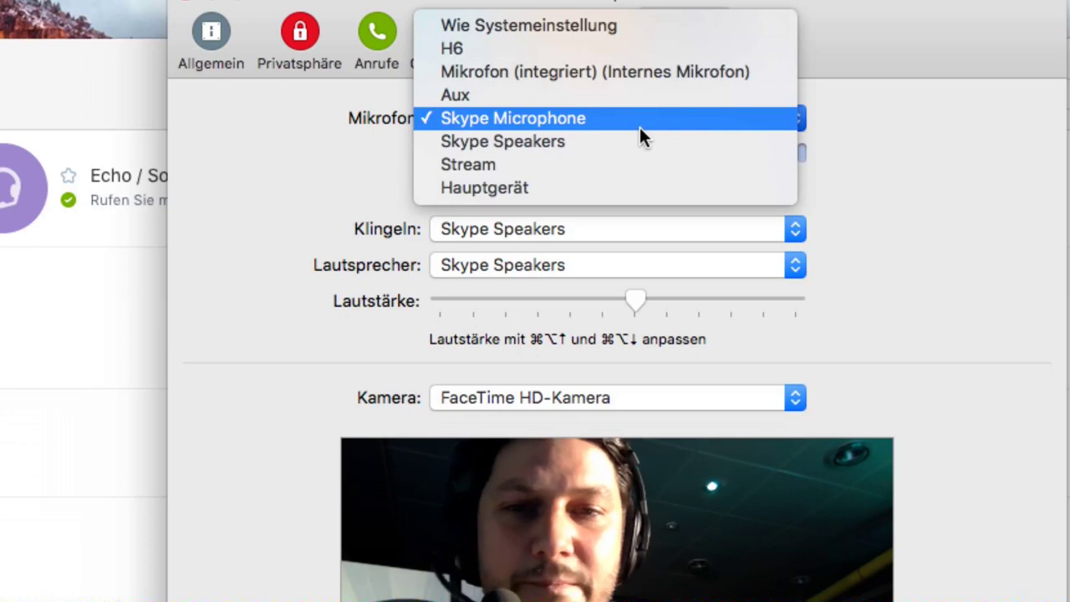
left_click(349, 138)
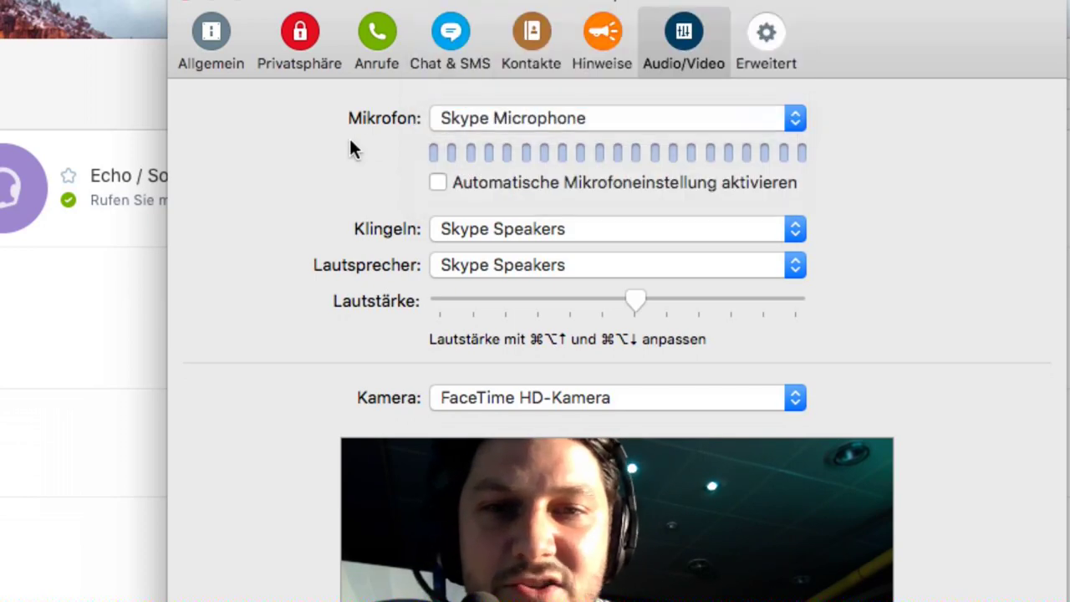
left_click(482, 118)
left_click(530, 118)
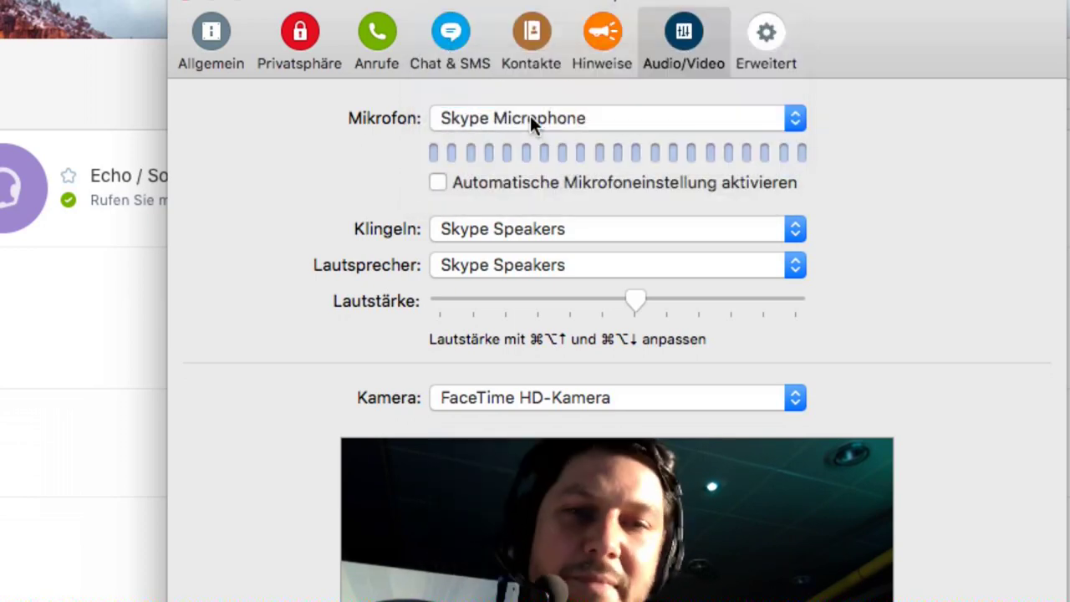
left_click(477, 265)
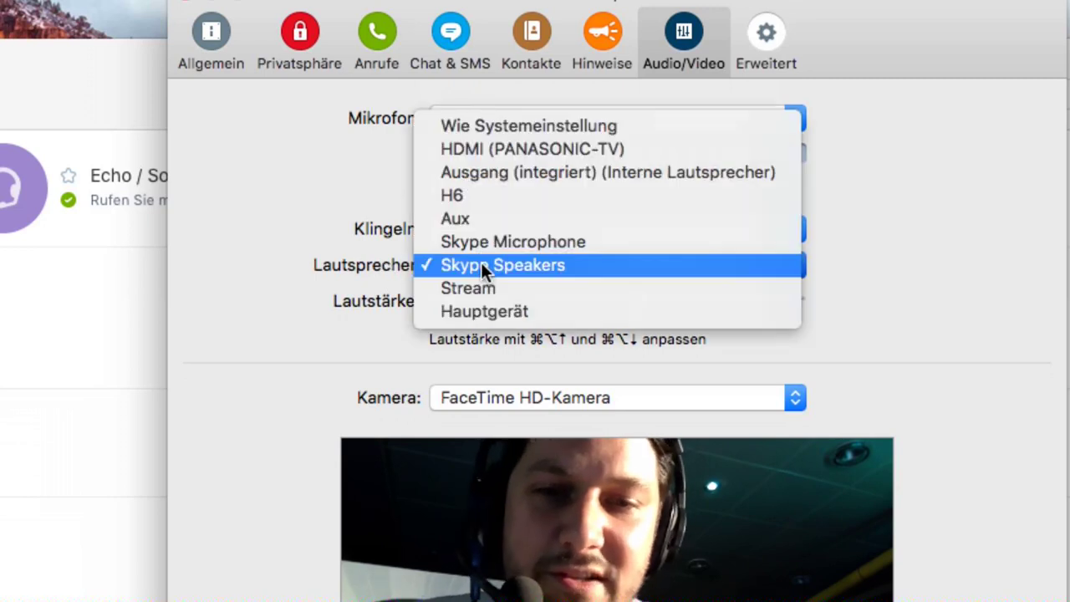
left_click(509, 264)
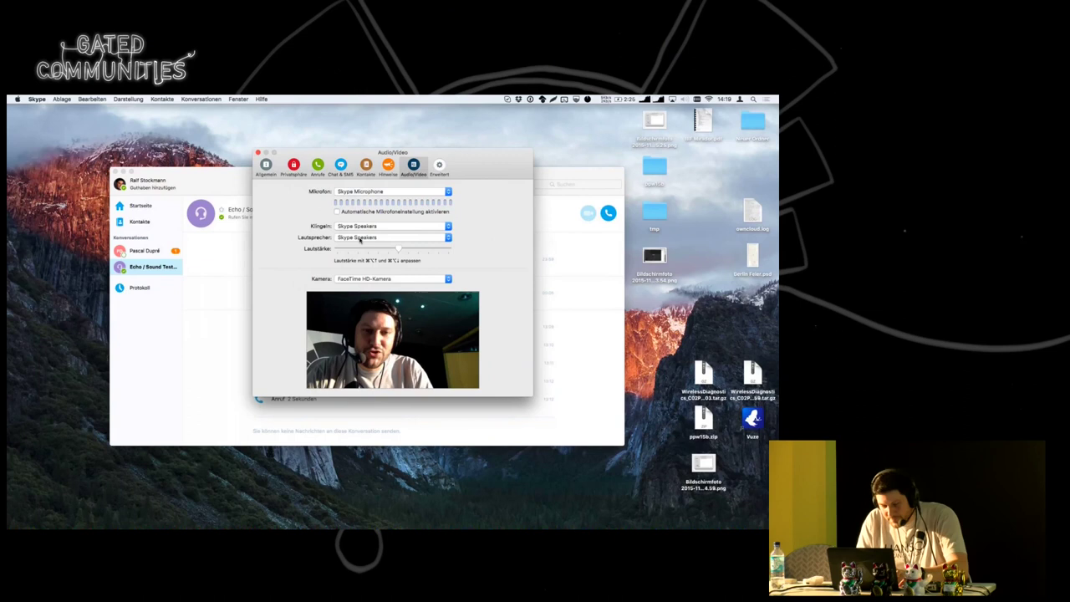
Step: Switch to Ultraschall and add a second track named Skype below the recorded one
key("super+Tab")
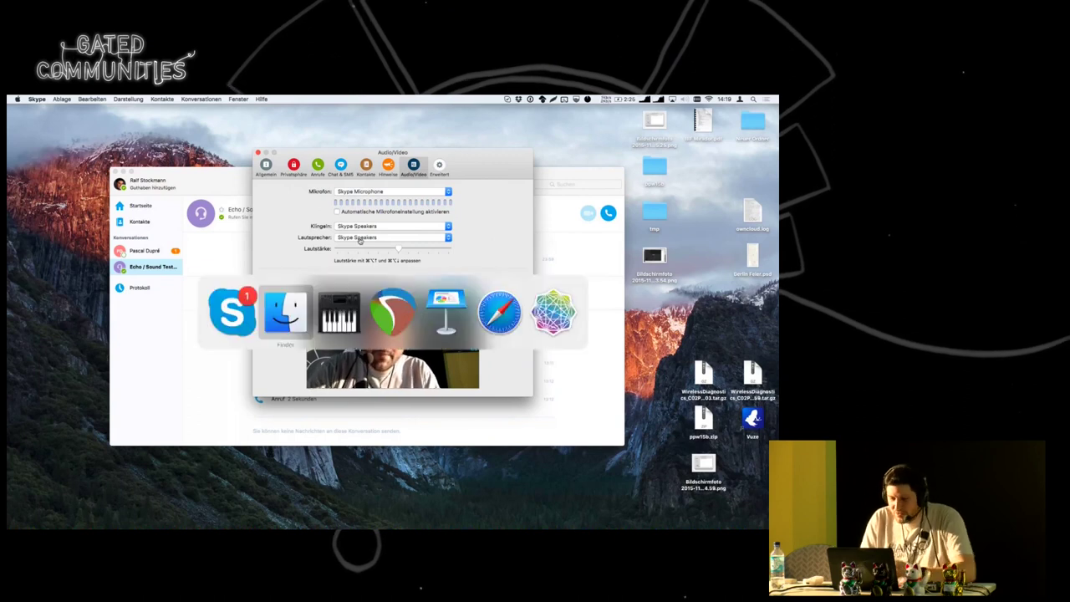
key("super+Tab")
key("super+Tab")
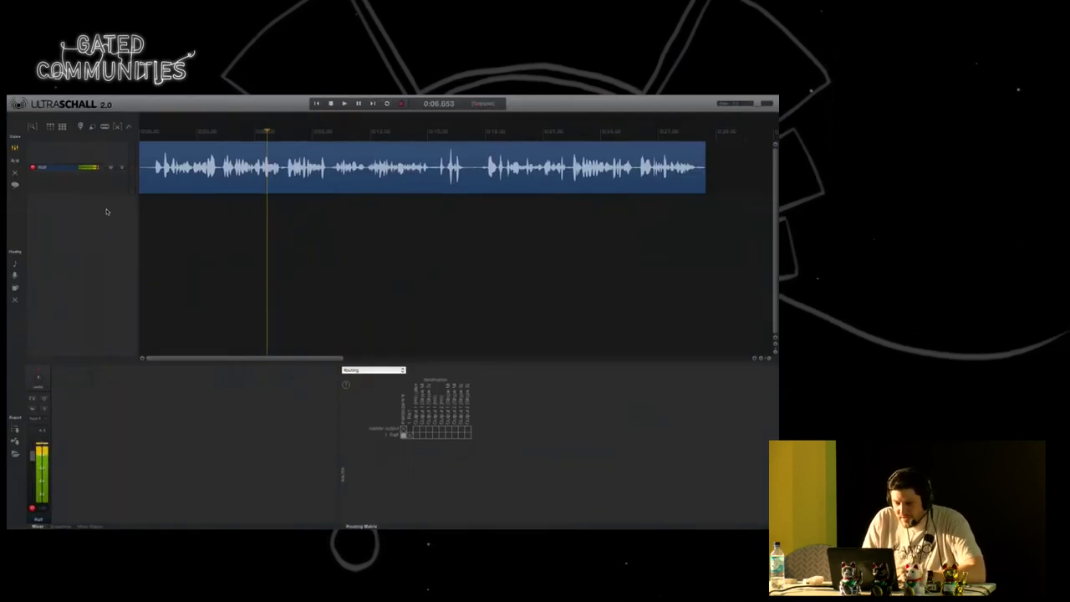
double_click(76, 222)
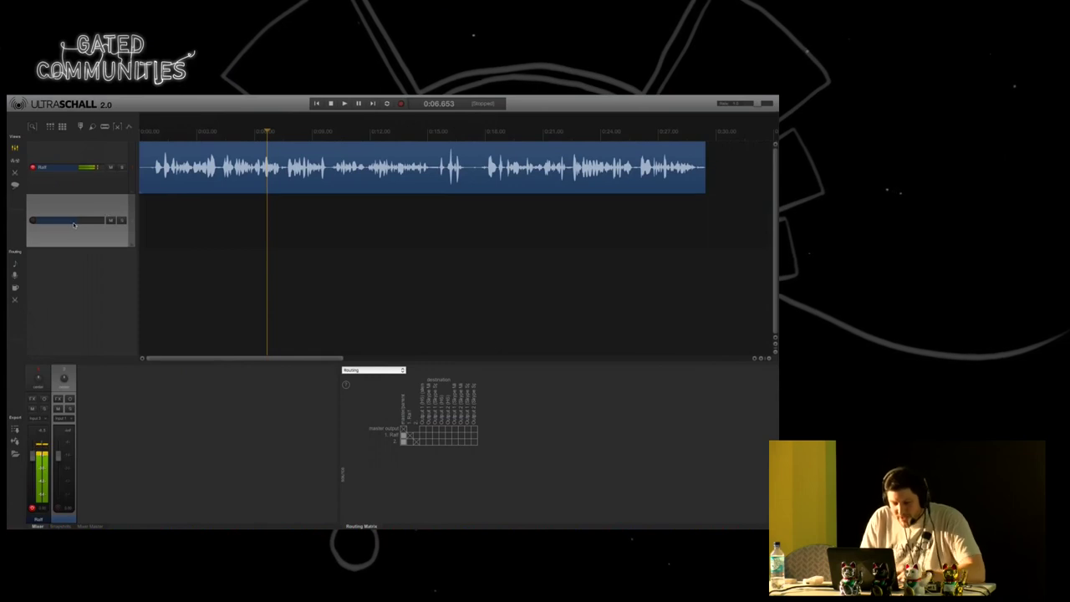
double_click(74, 224)
type("Skype")
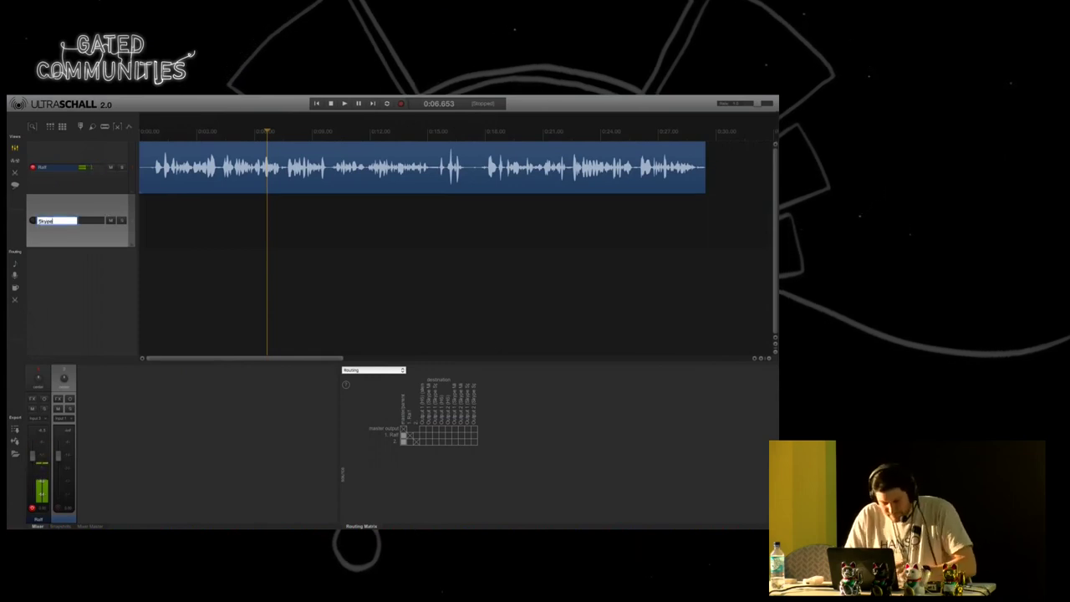
key("Return")
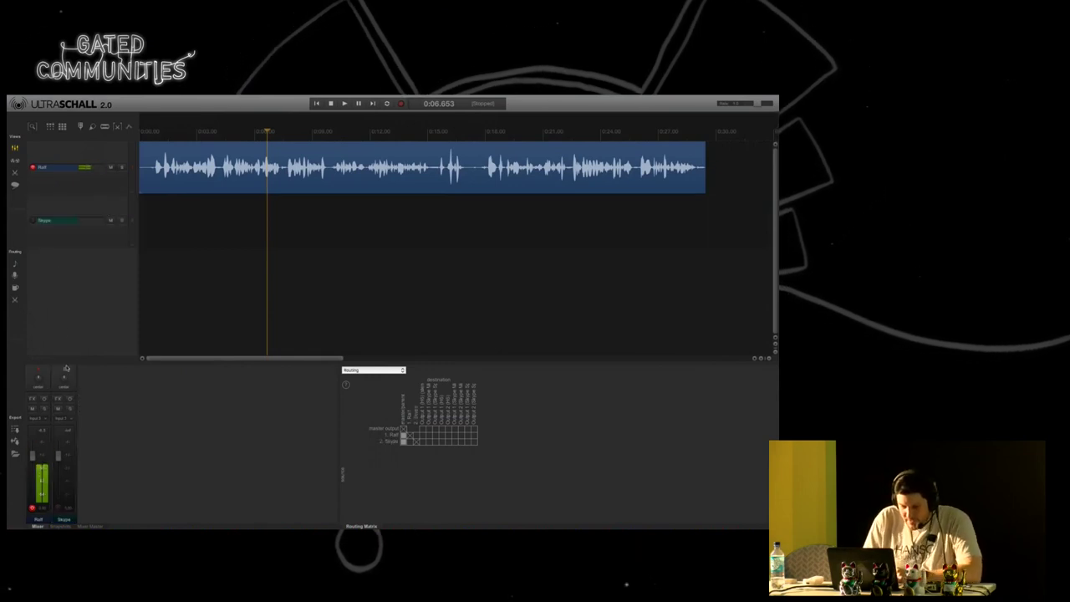
Step: Set the Skype track's input to mono Input 1 (Skype Speakers)
left_click(63, 419)
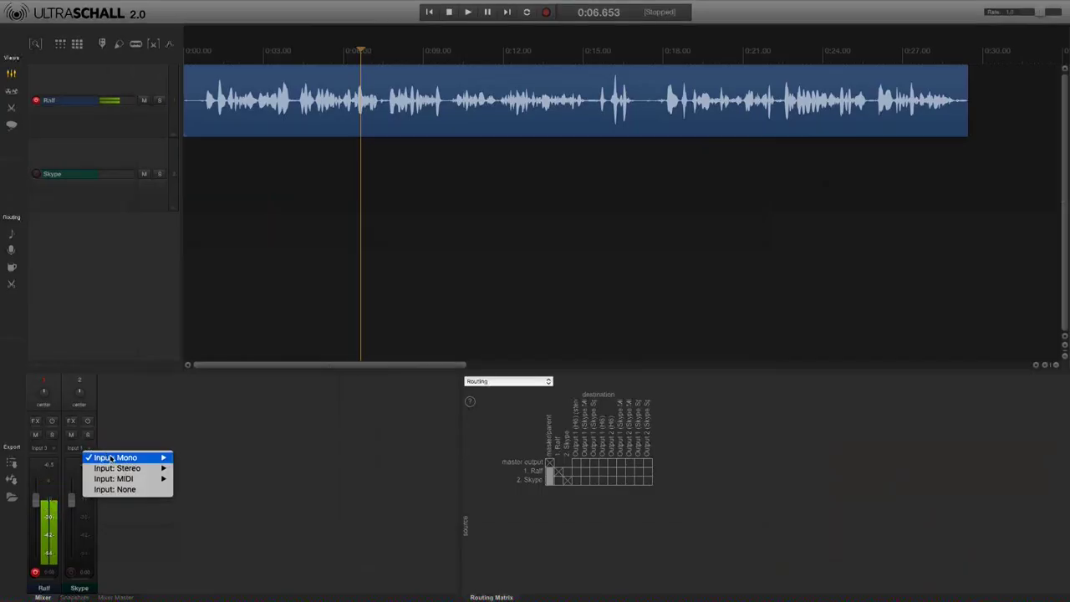
mouse_move(111, 458)
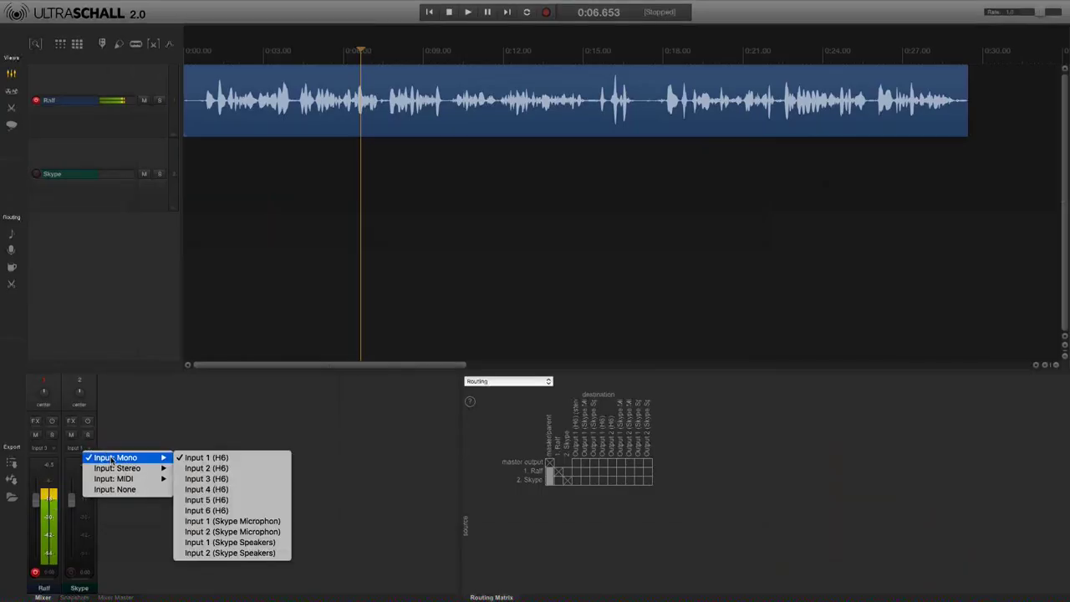
left_click(245, 542)
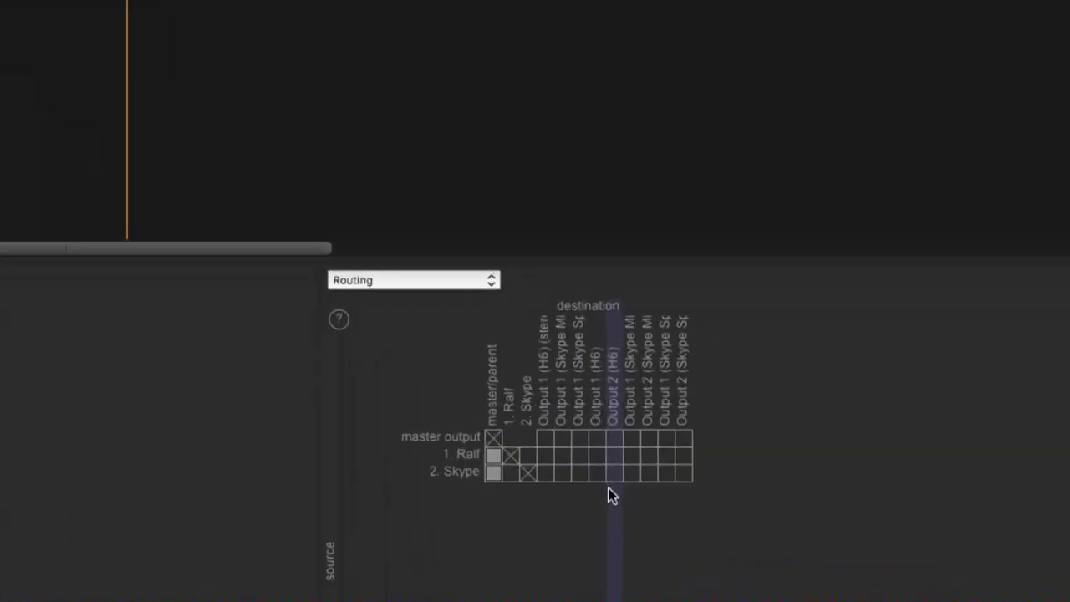
Step: Route the first track to the stereo Output 1 of Skype Microphone in the routing matrix
left_click(555, 456)
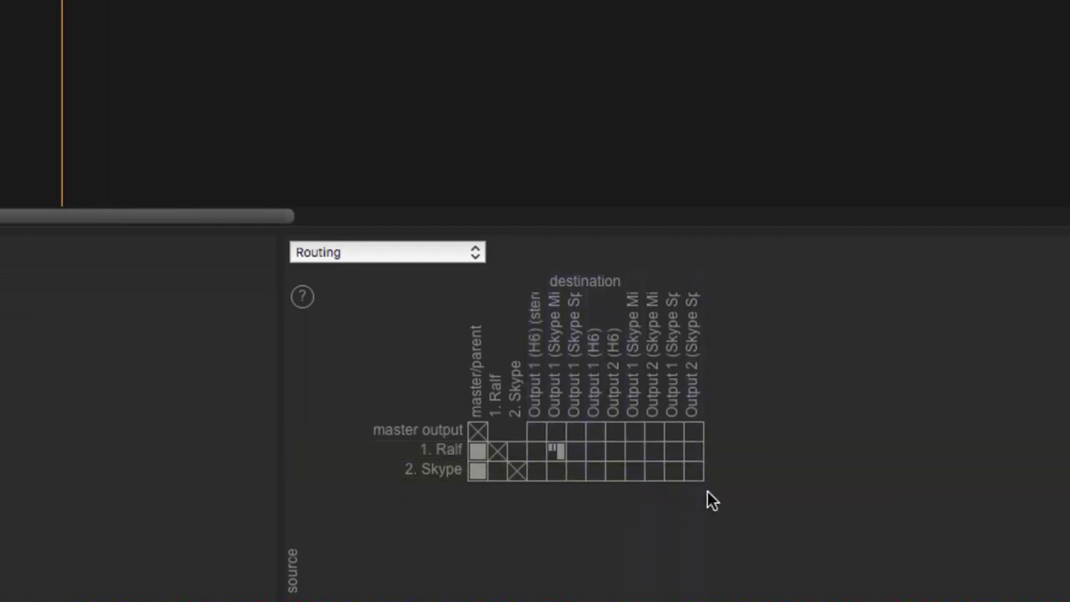